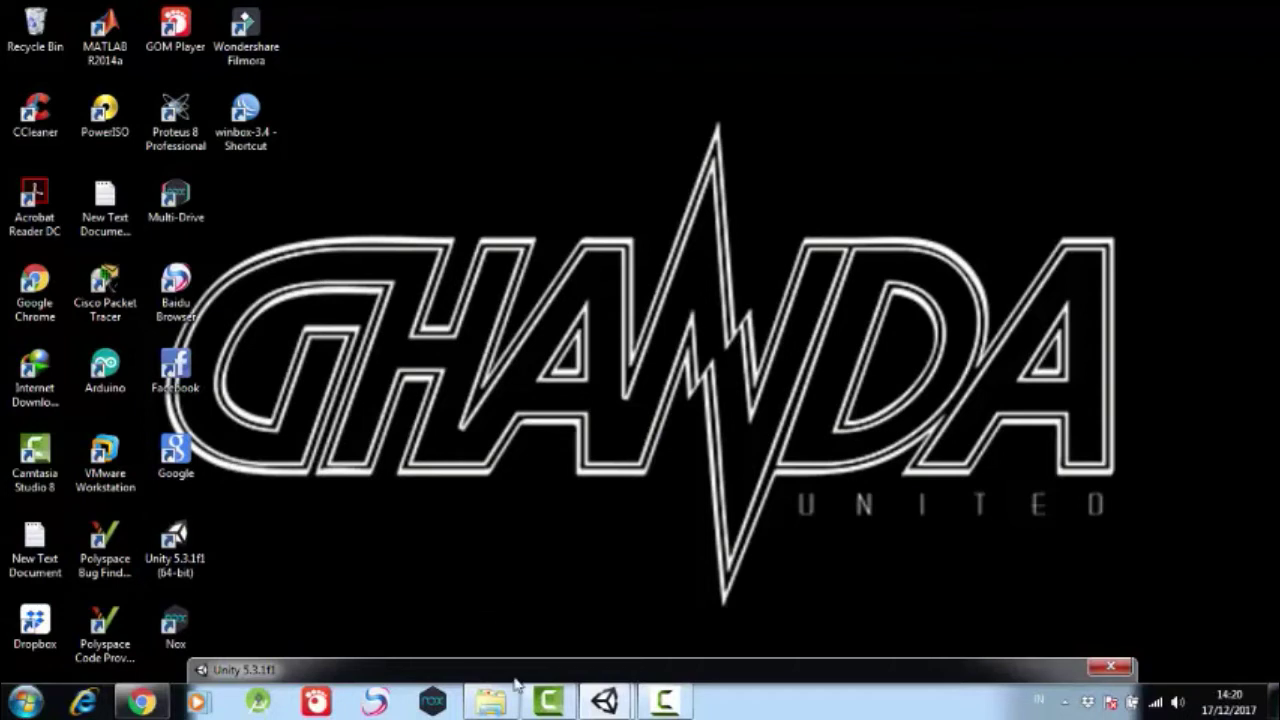
- Drag the Unity 5.3.1f1 launcher up so its full Projects list is visible
{"action": "left_click_drag", "start_coordinate": [520, 676], "coordinate": [614, 75]}
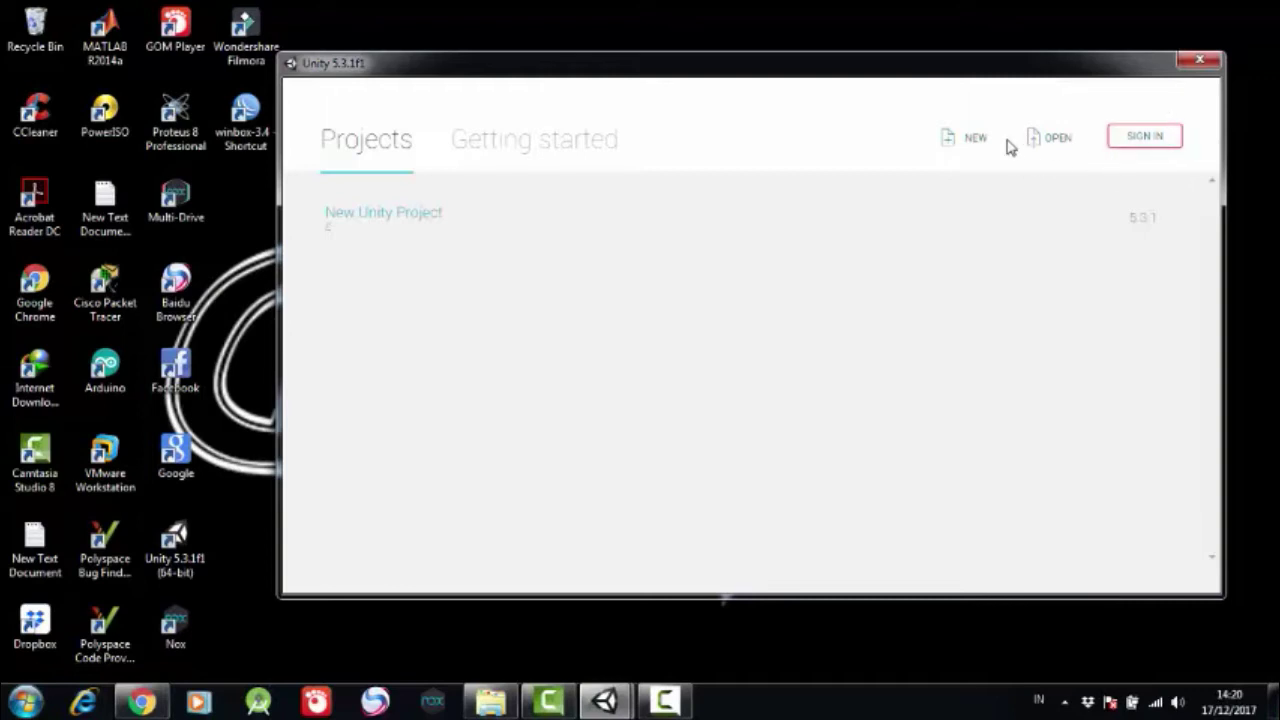
- Start a new 3D project named New Unity Project 1 and choose a location on drive E:
{"action": "left_click", "coordinate": [971, 143]}
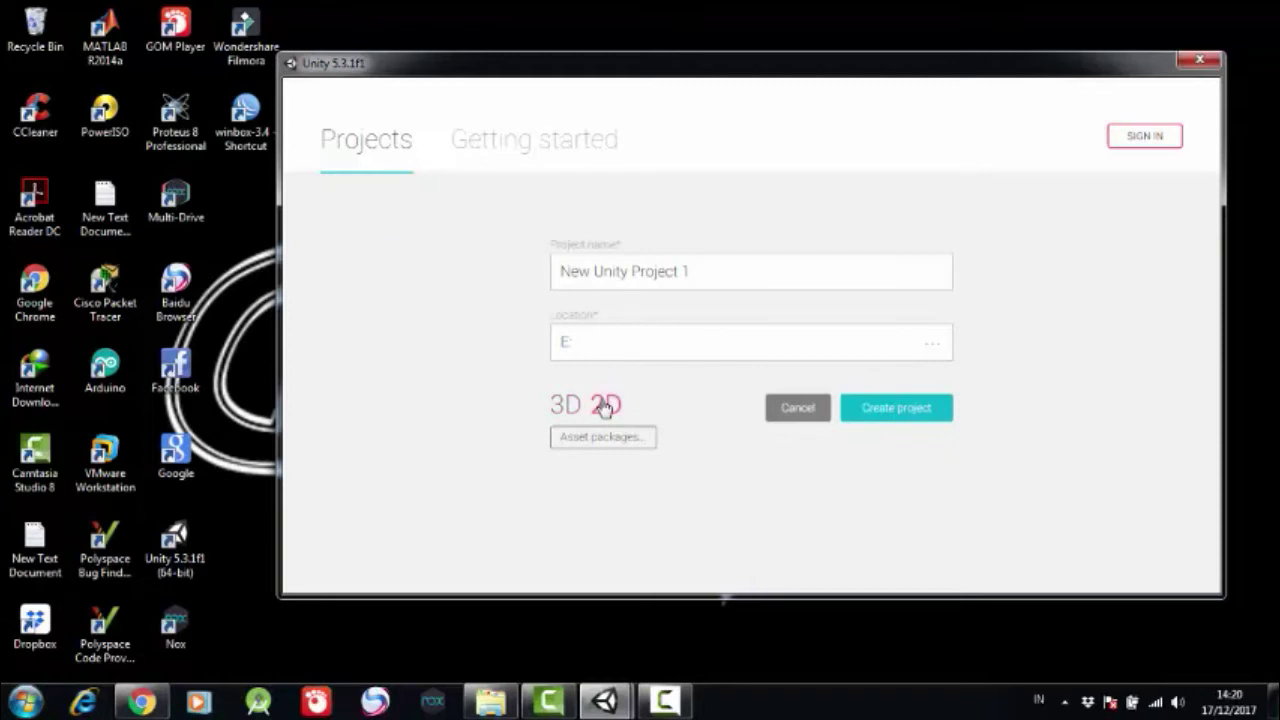
{"action": "left_click", "coordinate": [564, 412]}
{"action": "left_click", "coordinate": [625, 438]}
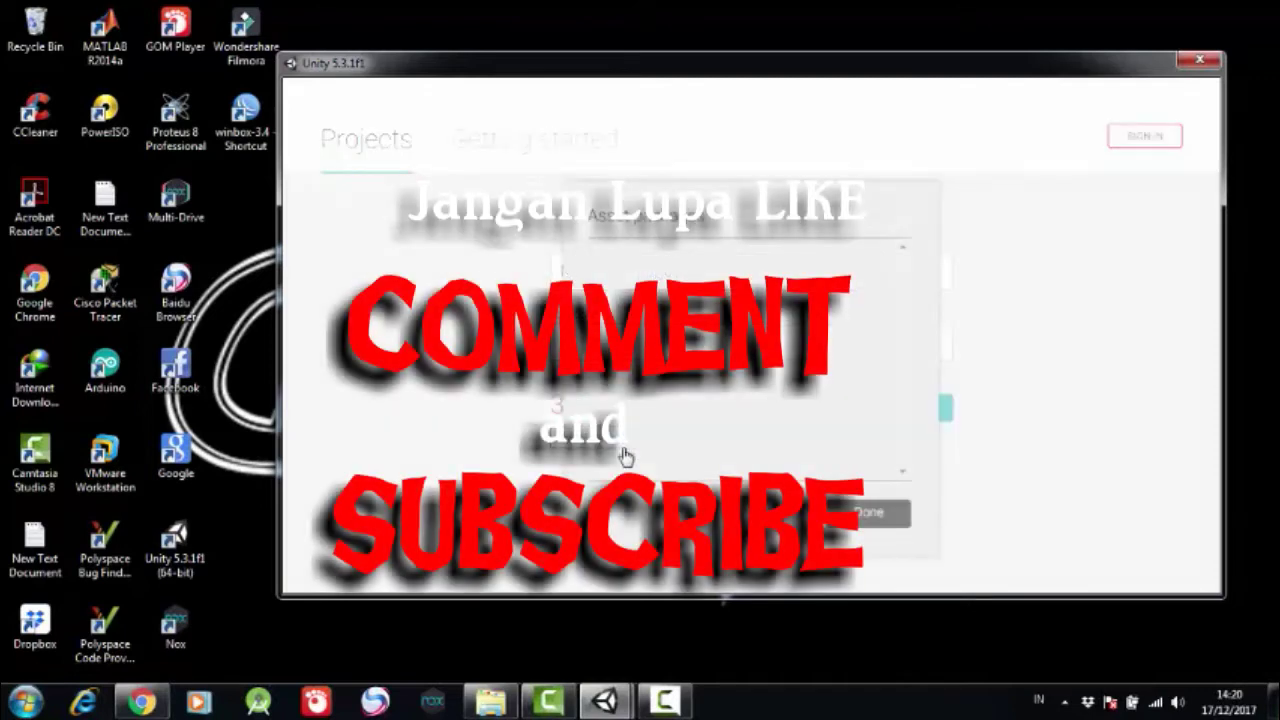
{"action": "left_click", "coordinate": [845, 515]}
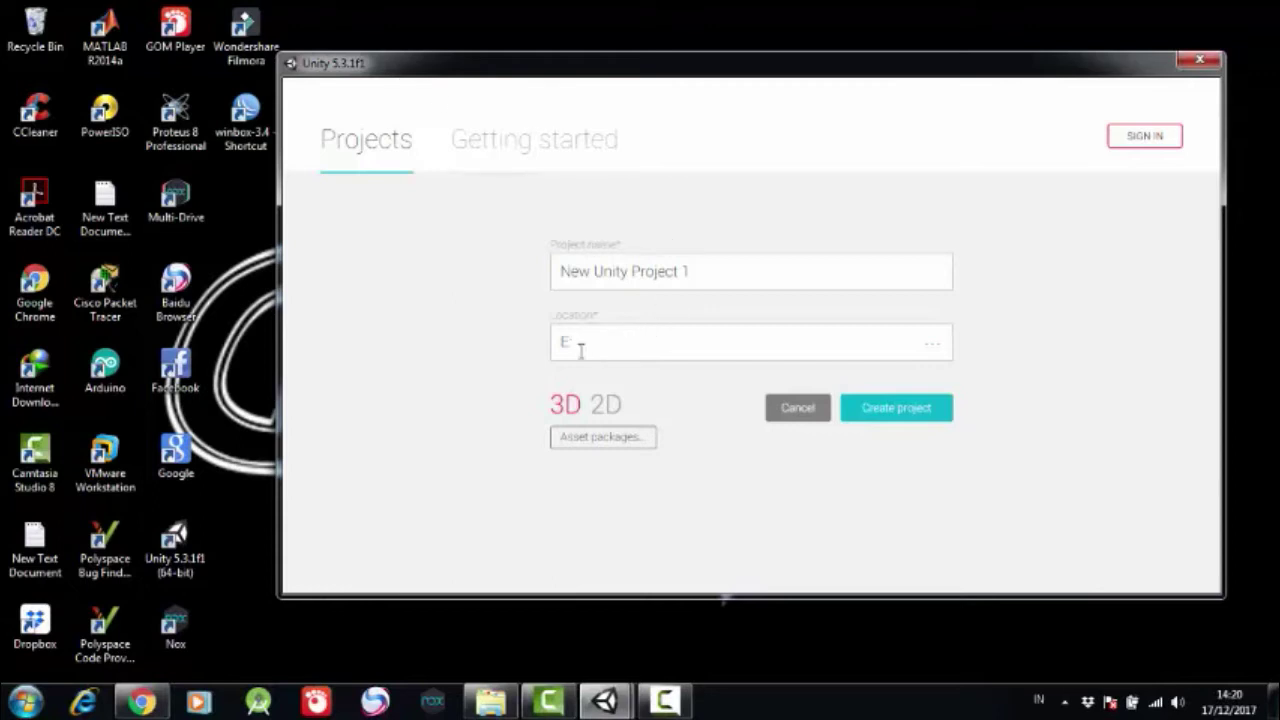
{"action": "left_click", "coordinate": [745, 268]}
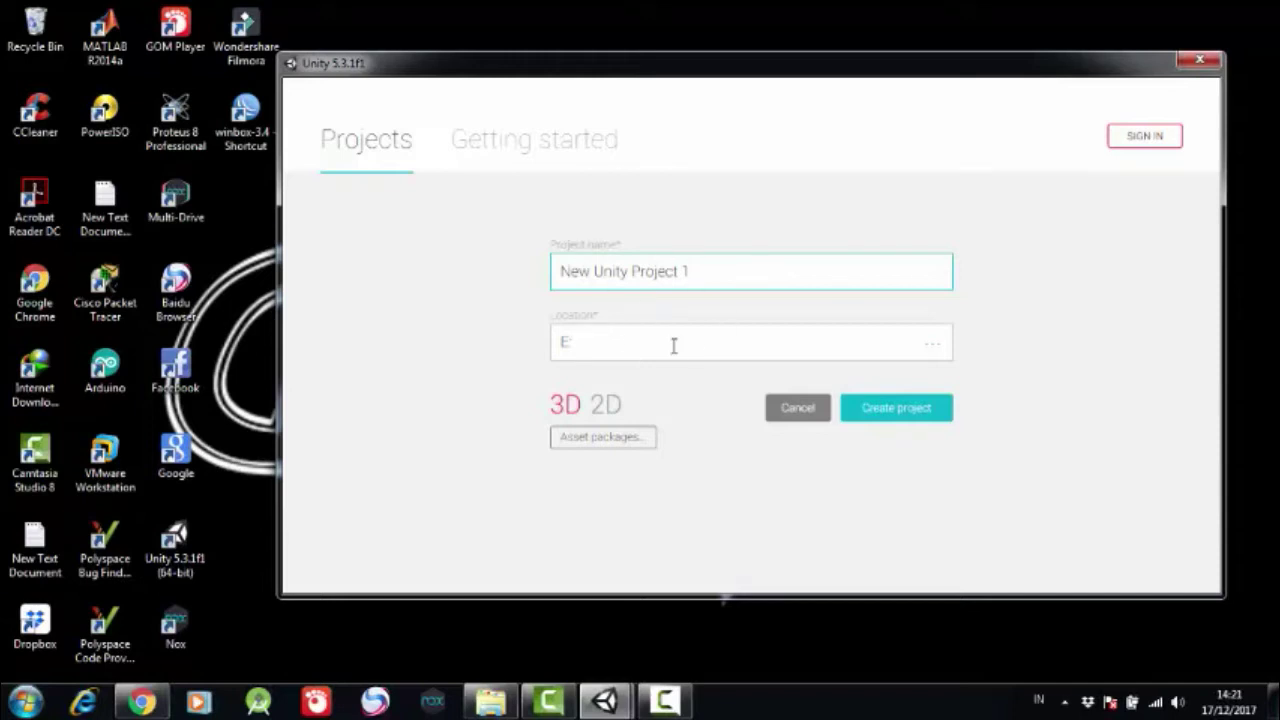
{"action": "left_click", "coordinate": [934, 349]}
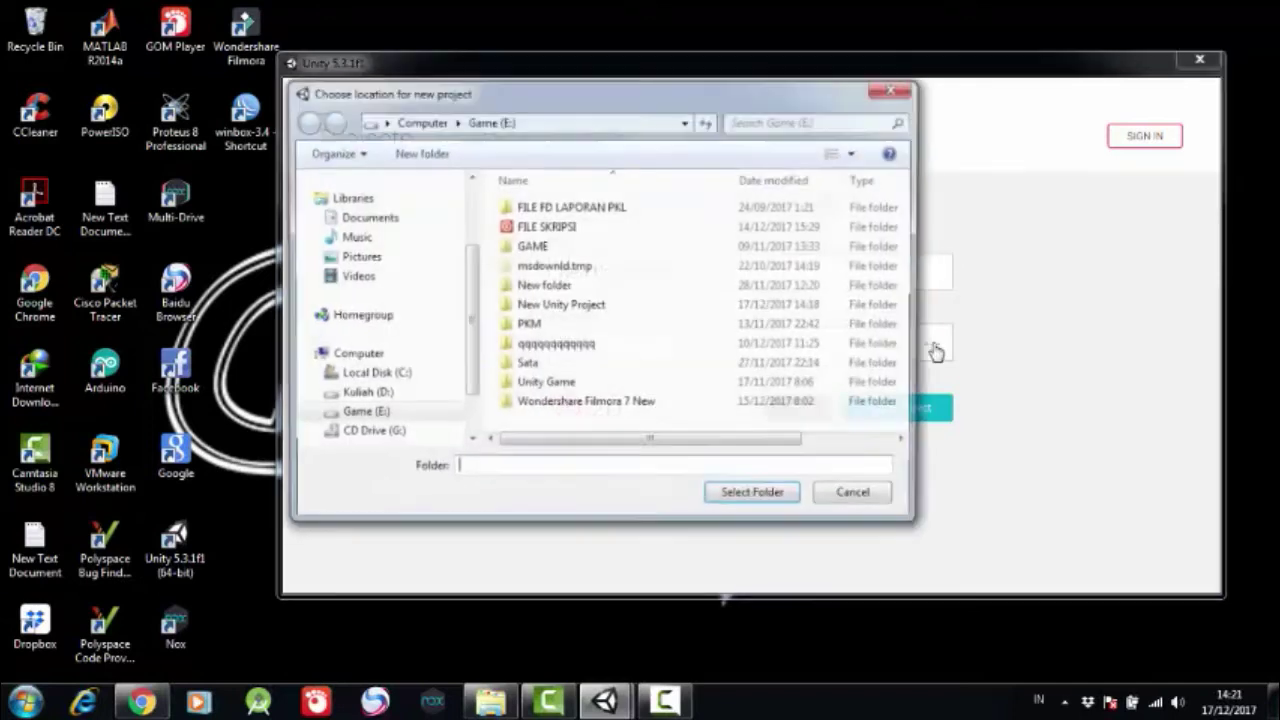
- Keep the E: location, switch the project to 2D, and create New Unity Project 1
{"action": "left_click", "coordinate": [899, 90]}
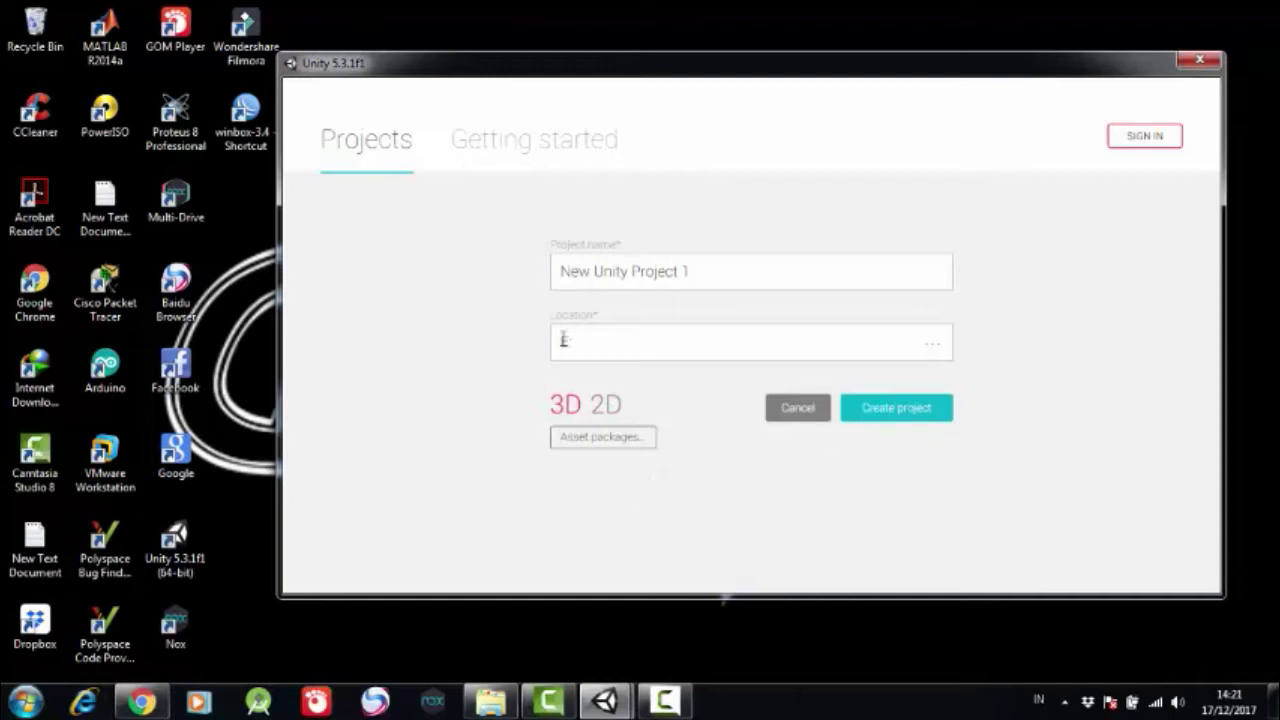
{"action": "left_click", "coordinate": [607, 406]}
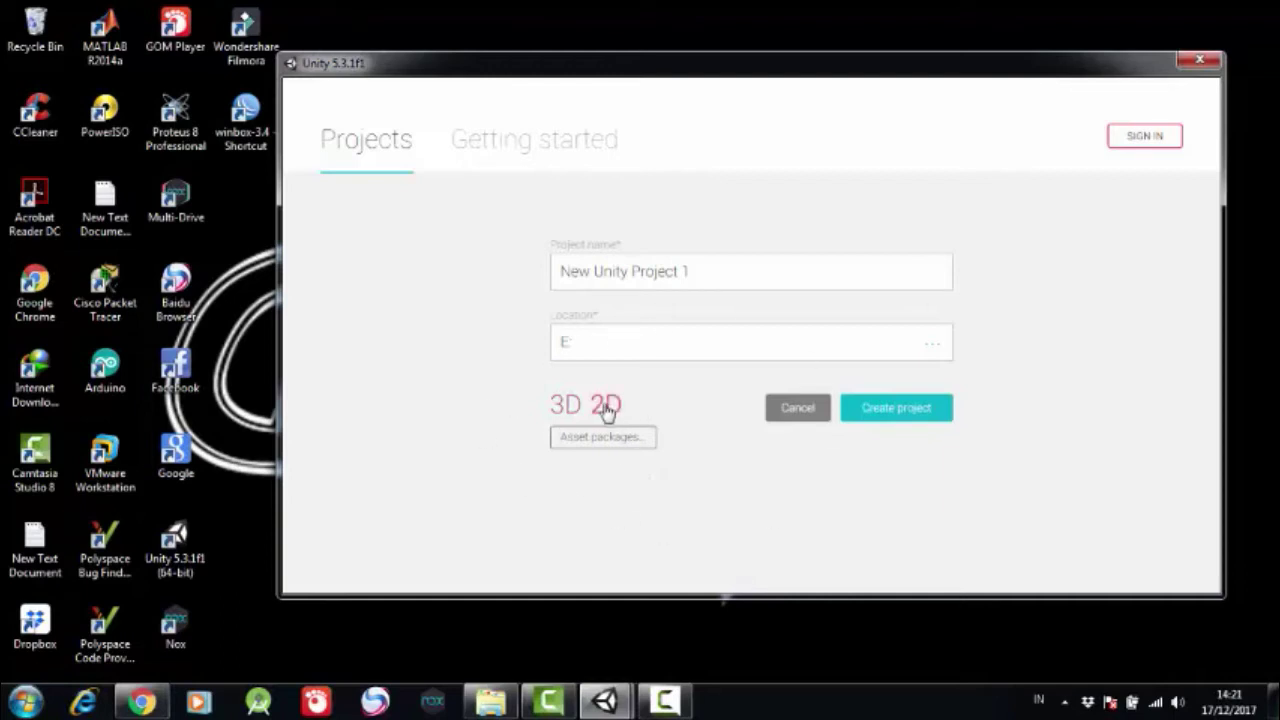
{"action": "left_click", "coordinate": [858, 425]}
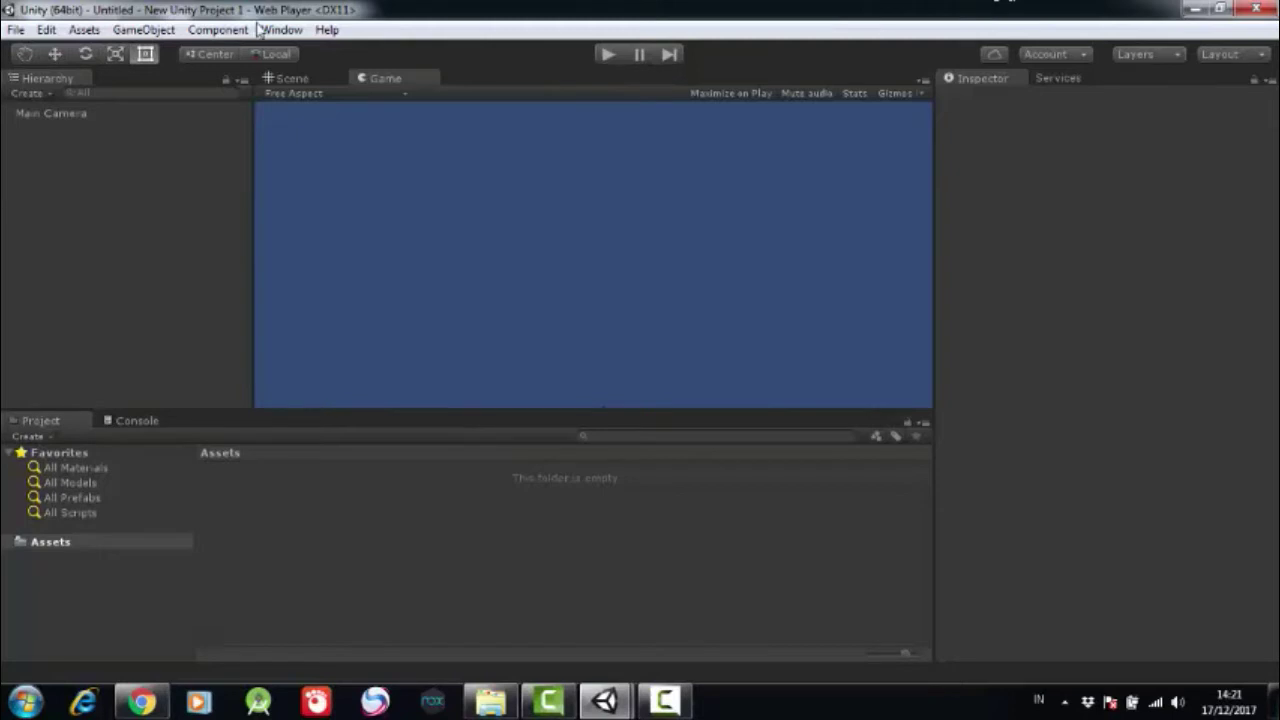
{"action": "left_click", "coordinate": [15, 31]}
{"action": "mouse_move", "coordinate": [47, 32]}
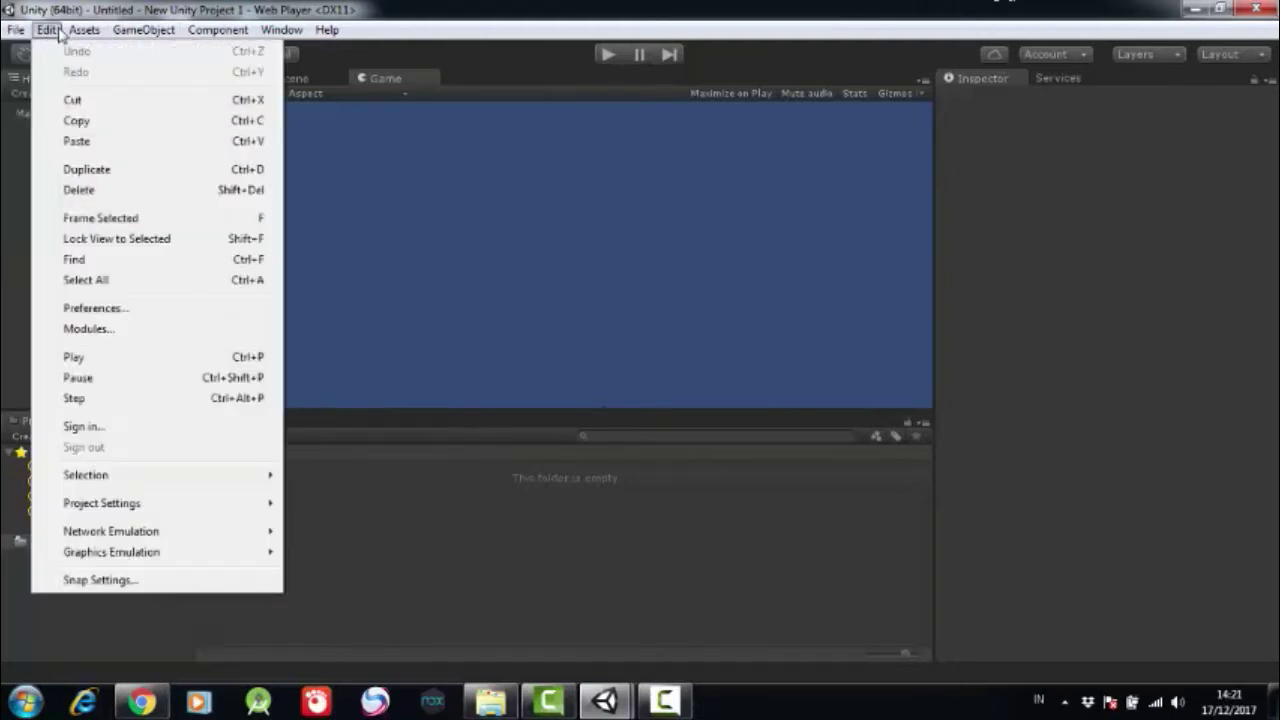
{"action": "mouse_move", "coordinate": [116, 58]}
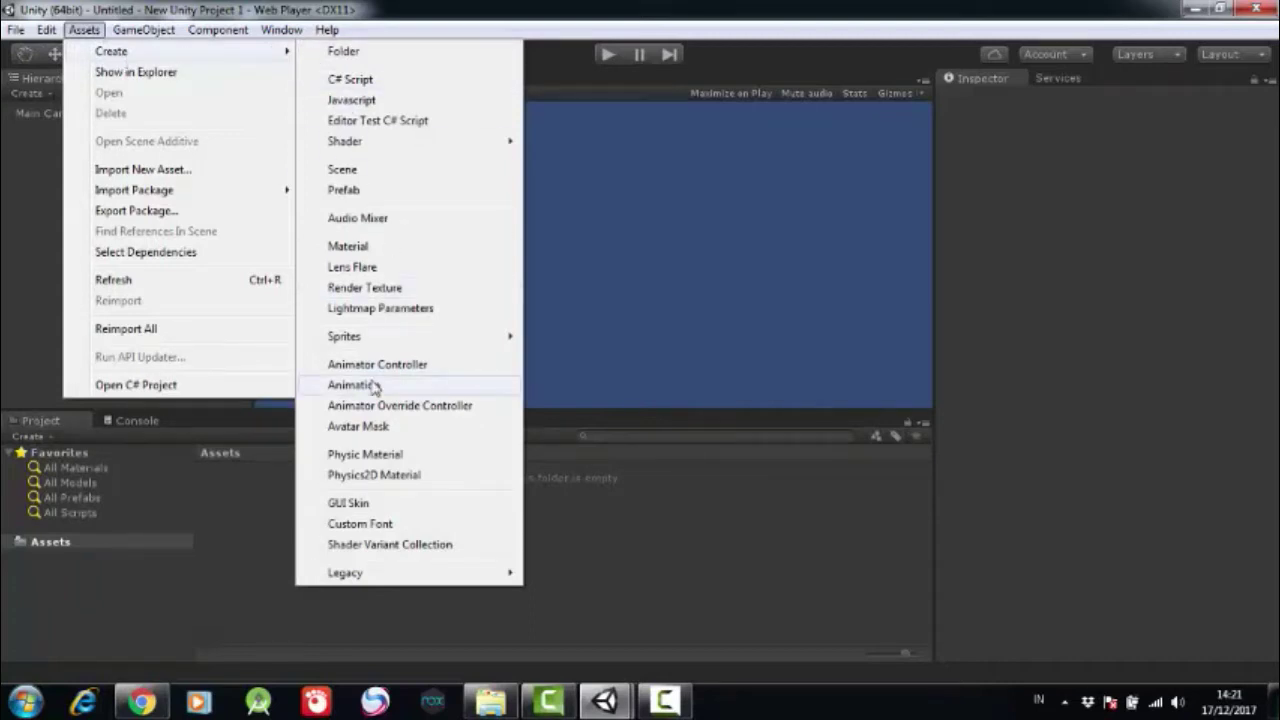
{"action": "mouse_move", "coordinate": [333, 30]}
{"action": "mouse_move", "coordinate": [268, 34]}
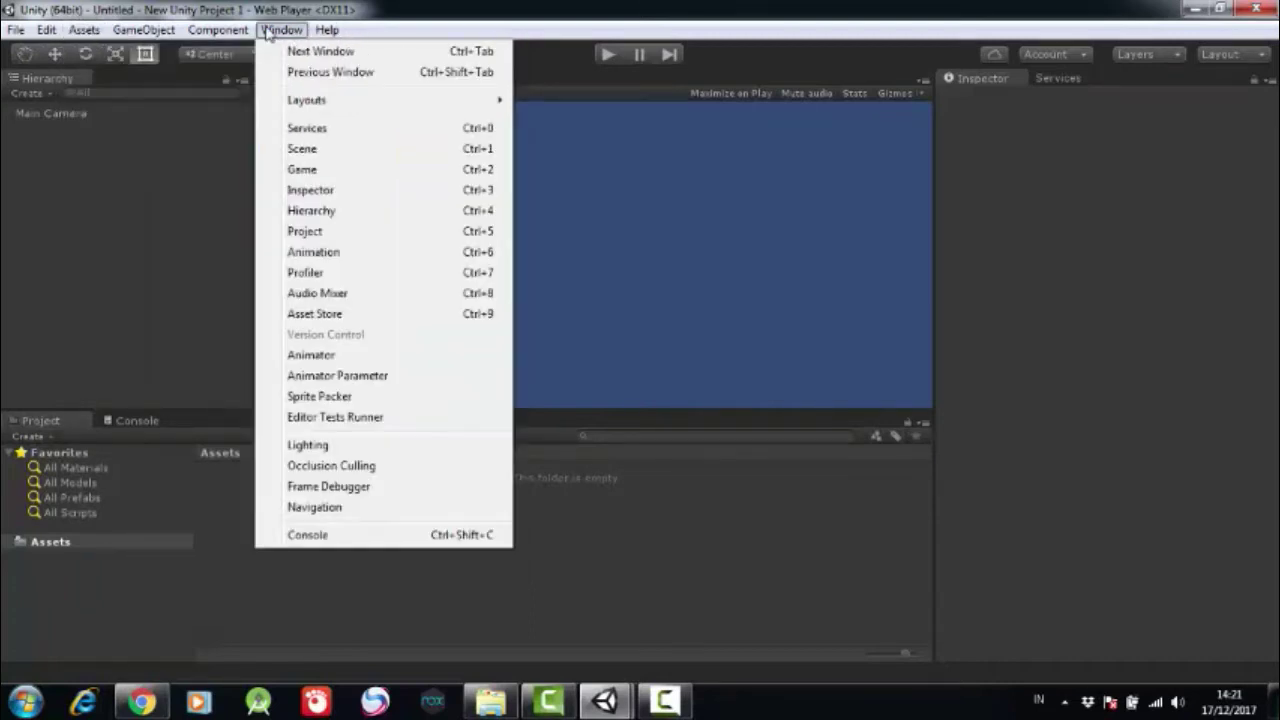
{"action": "mouse_move", "coordinate": [228, 36]}
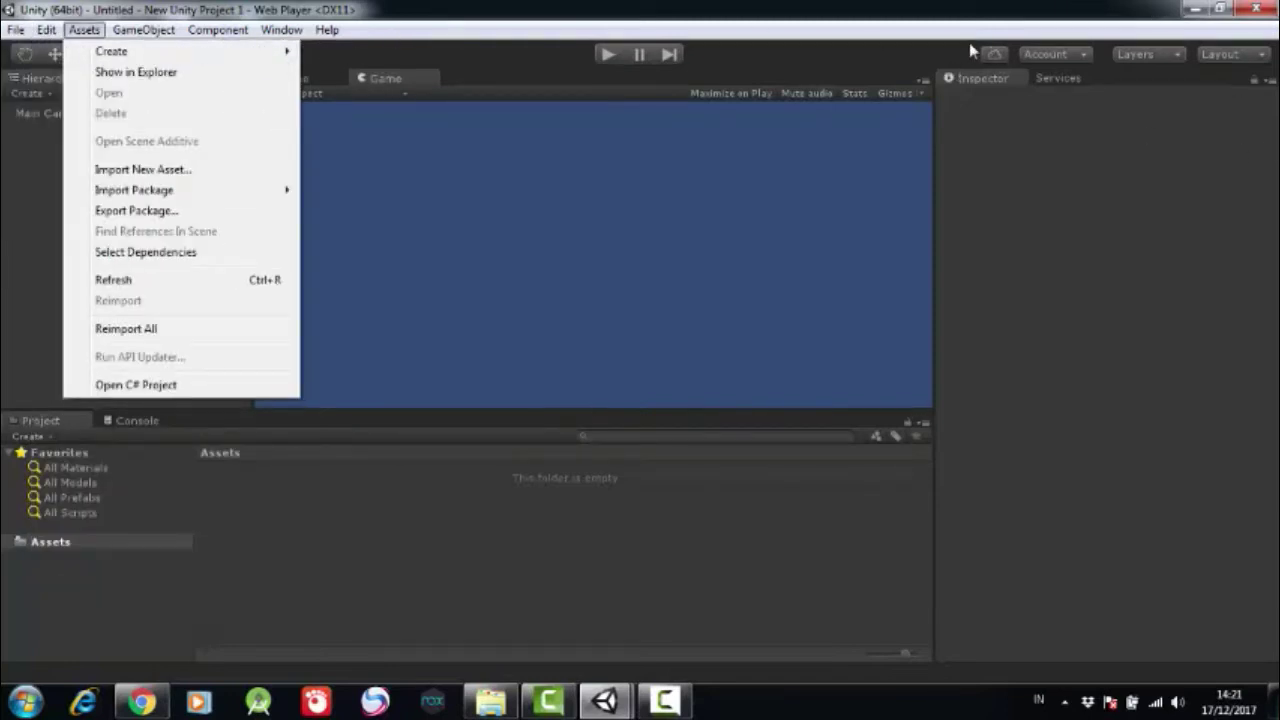
{"action": "left_click", "coordinate": [1092, 9]}
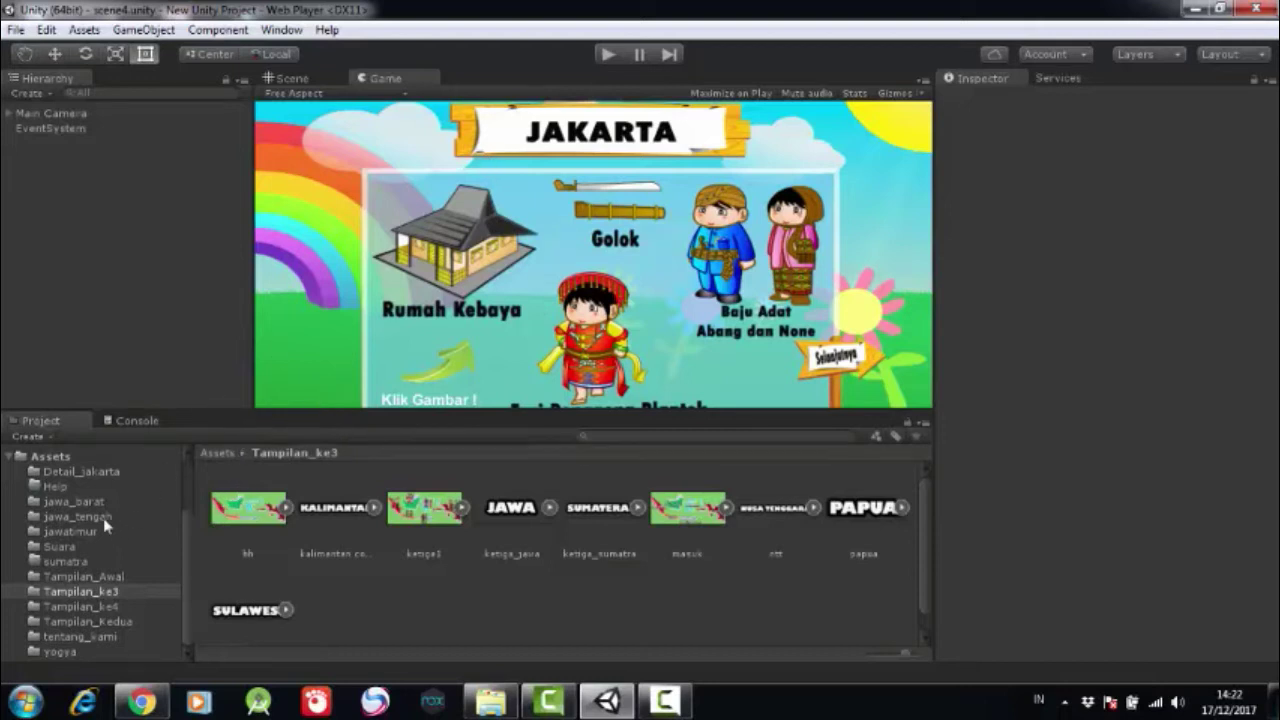
- Browse the Detail_jakarta, jawa_tengah, Suara, jawatimur, tentang_kami and yogya folders, ending on Tampilan_ke4's images
{"action": "left_click", "coordinate": [88, 608]}
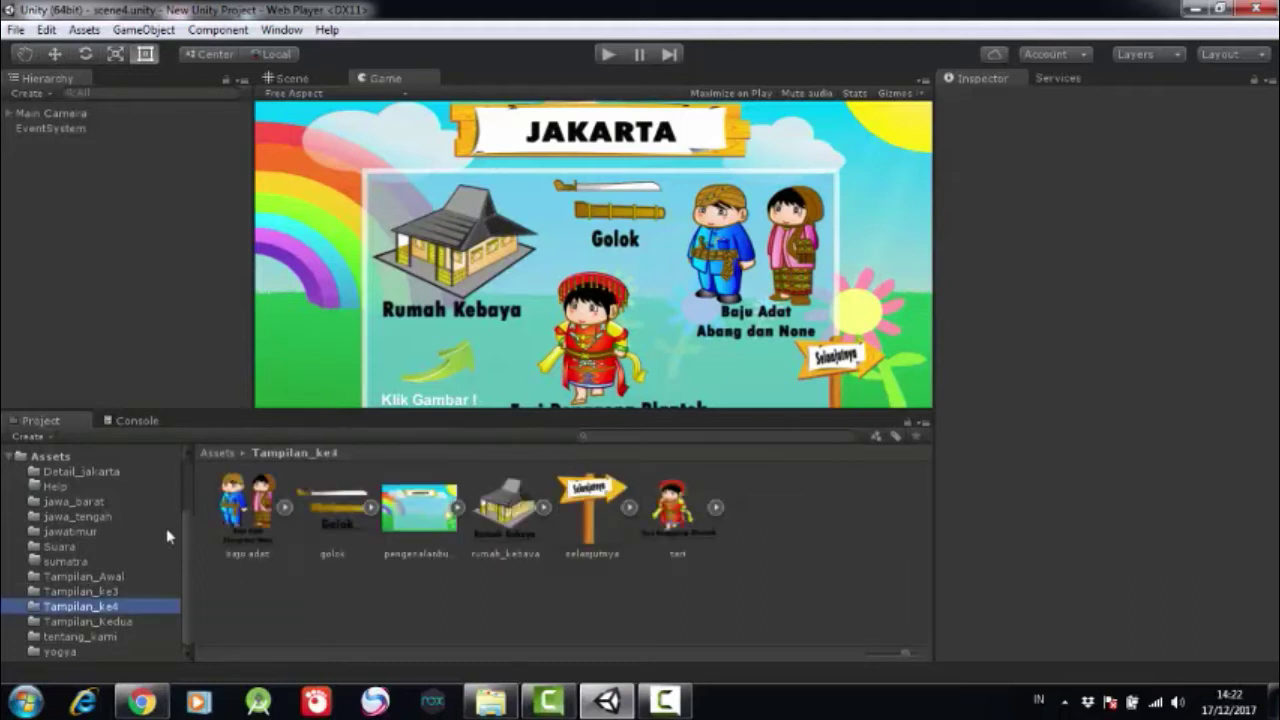
{"action": "left_click", "coordinate": [84, 474]}
{"action": "left_click", "coordinate": [80, 516]}
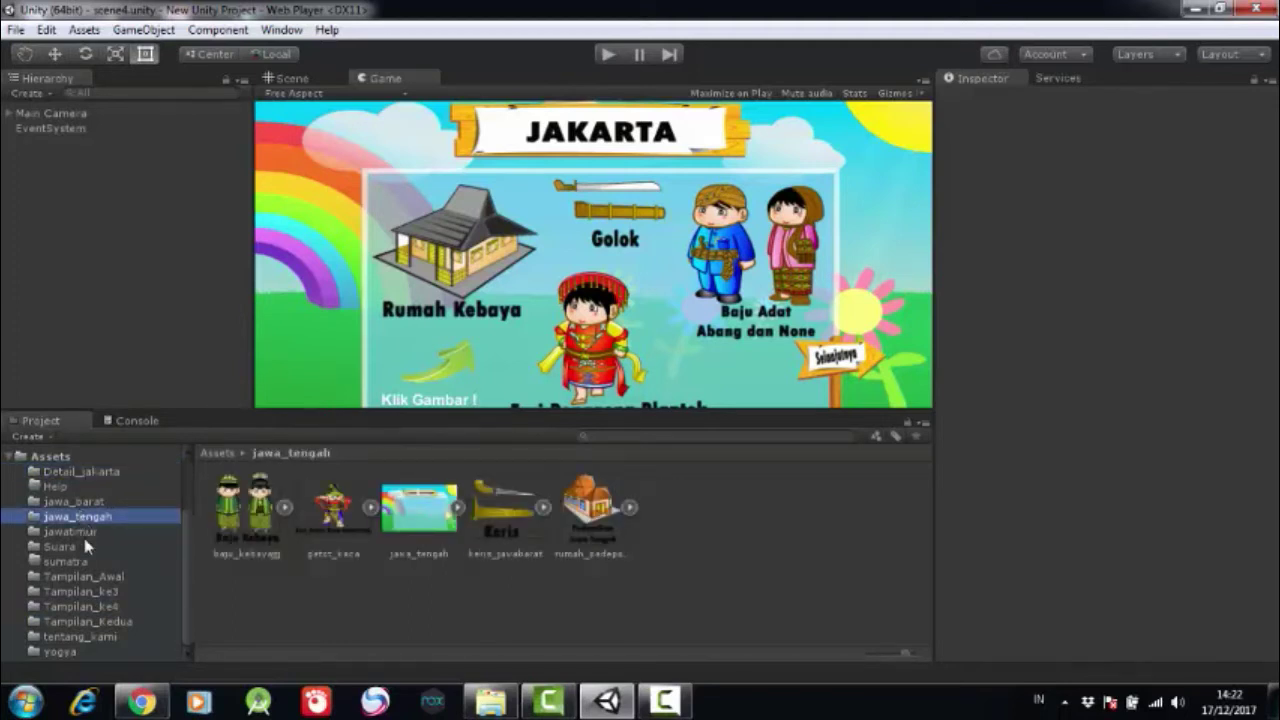
{"action": "left_click", "coordinate": [84, 541]}
{"action": "left_click", "coordinate": [84, 527]}
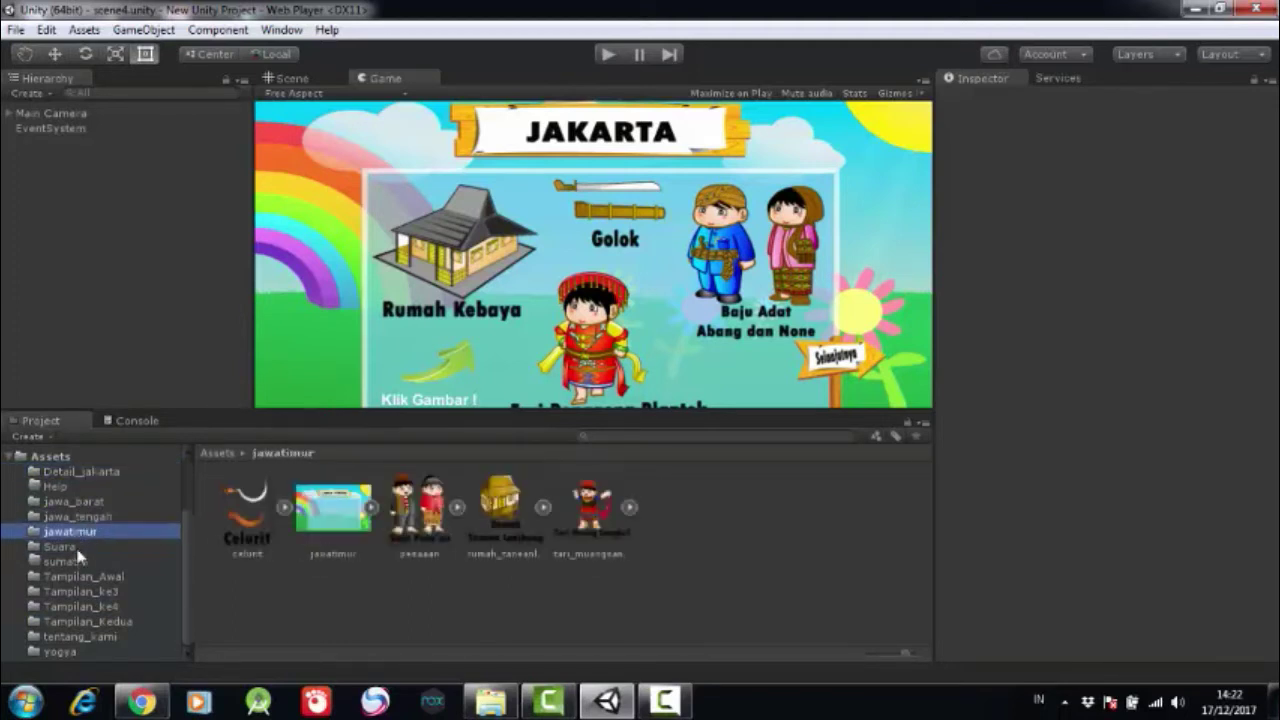
{"action": "left_click", "coordinate": [77, 549]}
{"action": "left_click", "coordinate": [78, 636]}
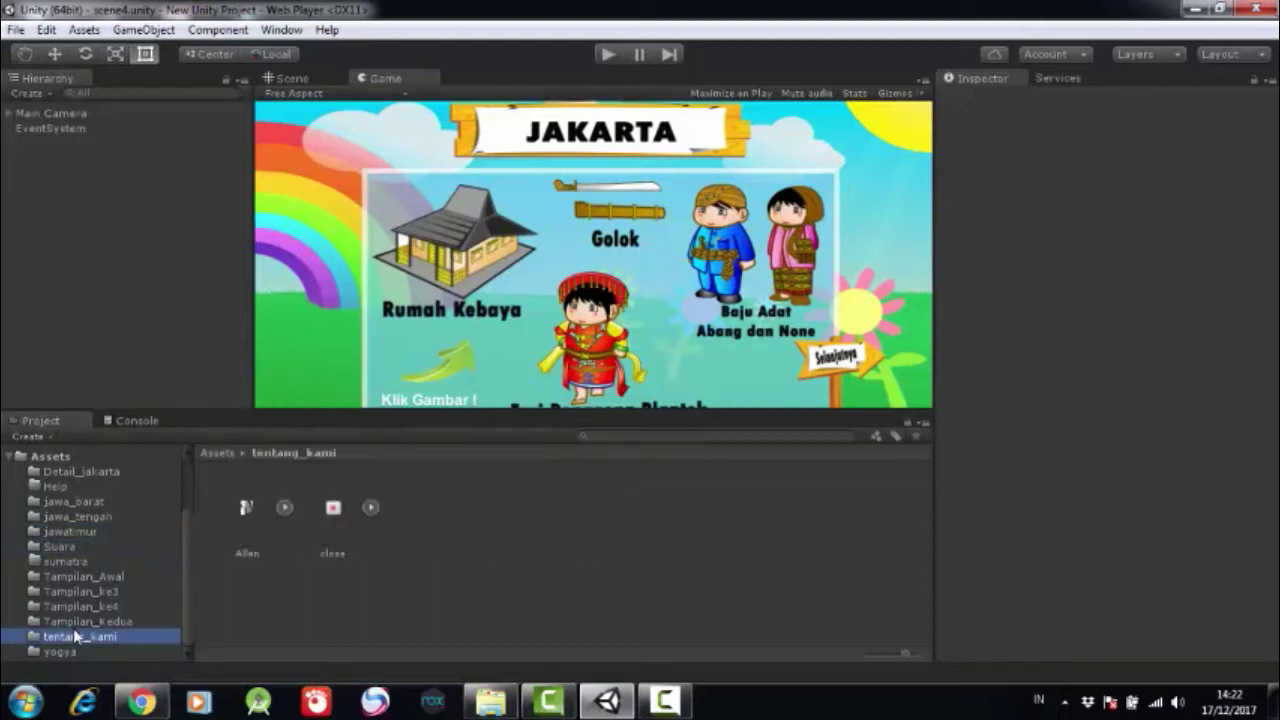
{"action": "left_click", "coordinate": [72, 653]}
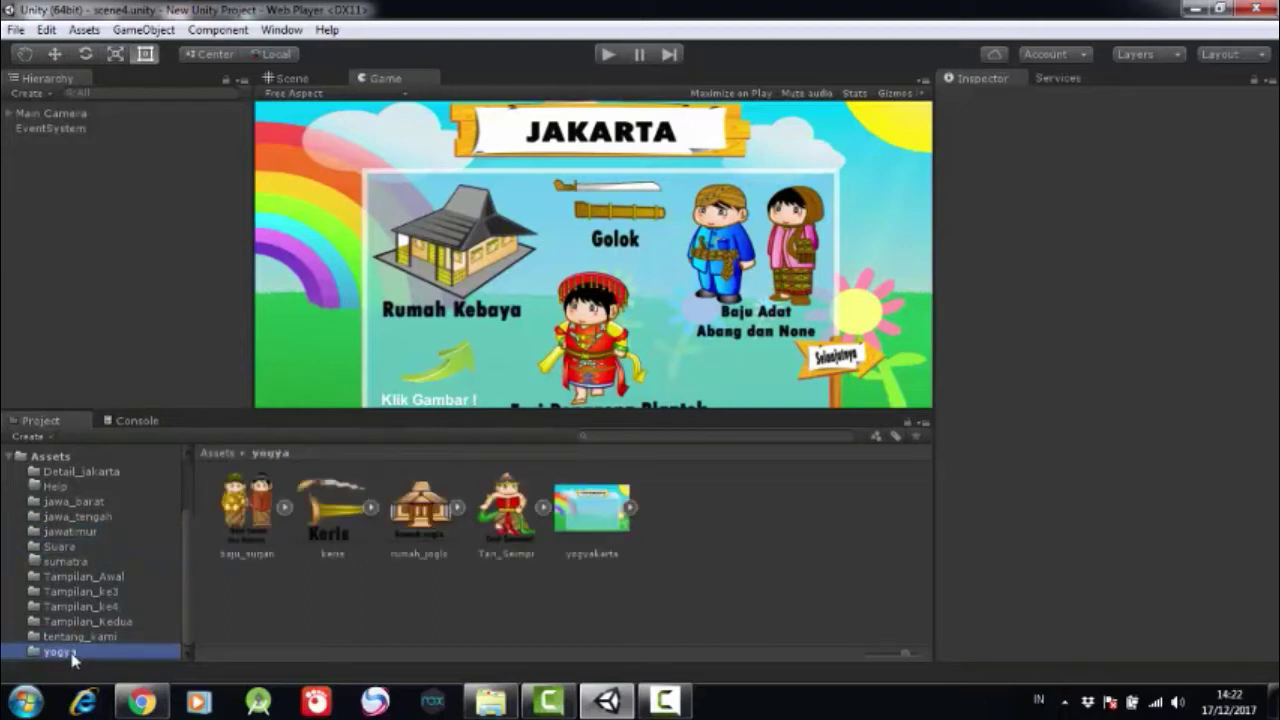
{"action": "left_click", "coordinate": [120, 611]}
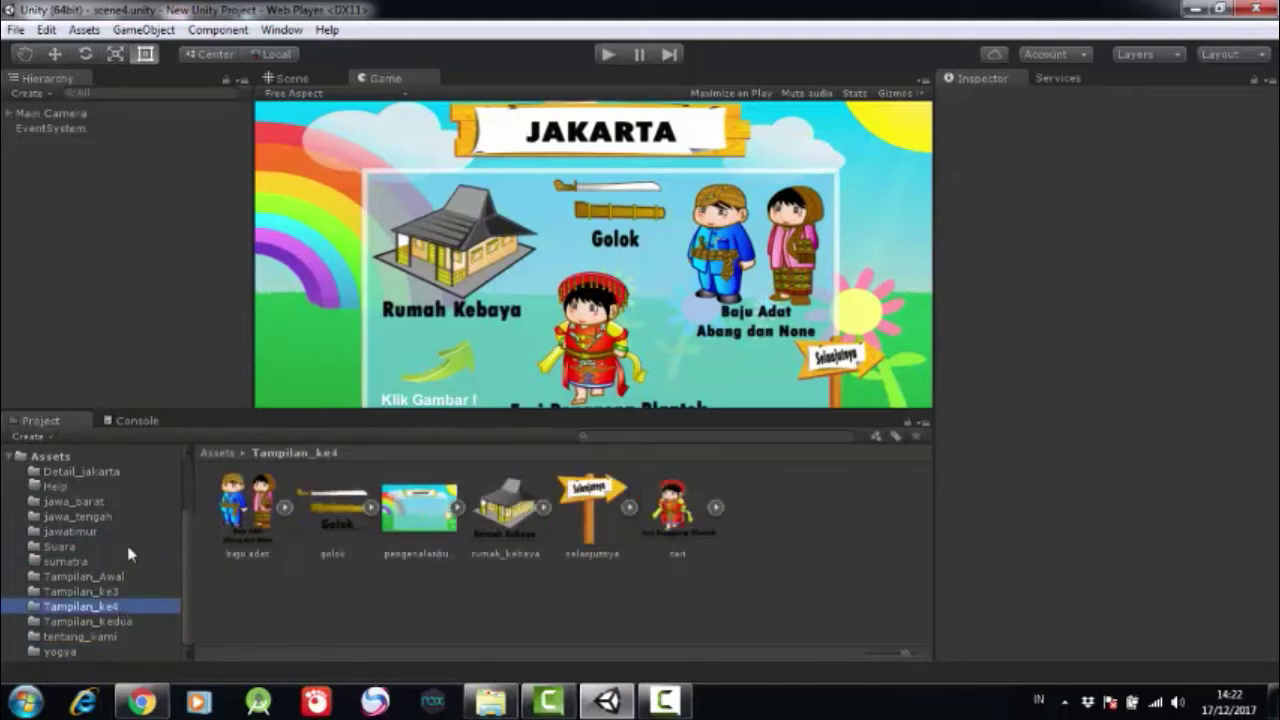
{"action": "left_click_drag", "start_coordinate": [188, 545], "coordinate": [190, 470]}
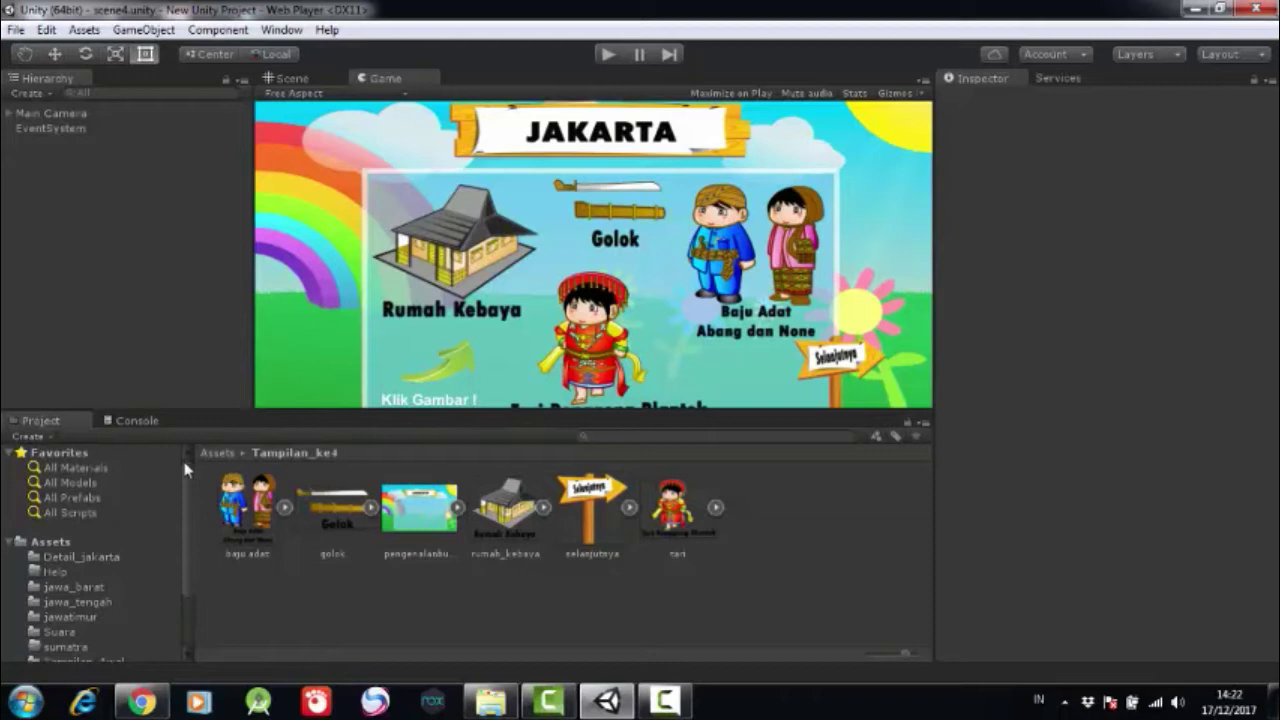
- Create a folder named Ghanda inside Assets with Create > Folder, then open it
{"action": "right_click", "coordinate": [52, 543]}
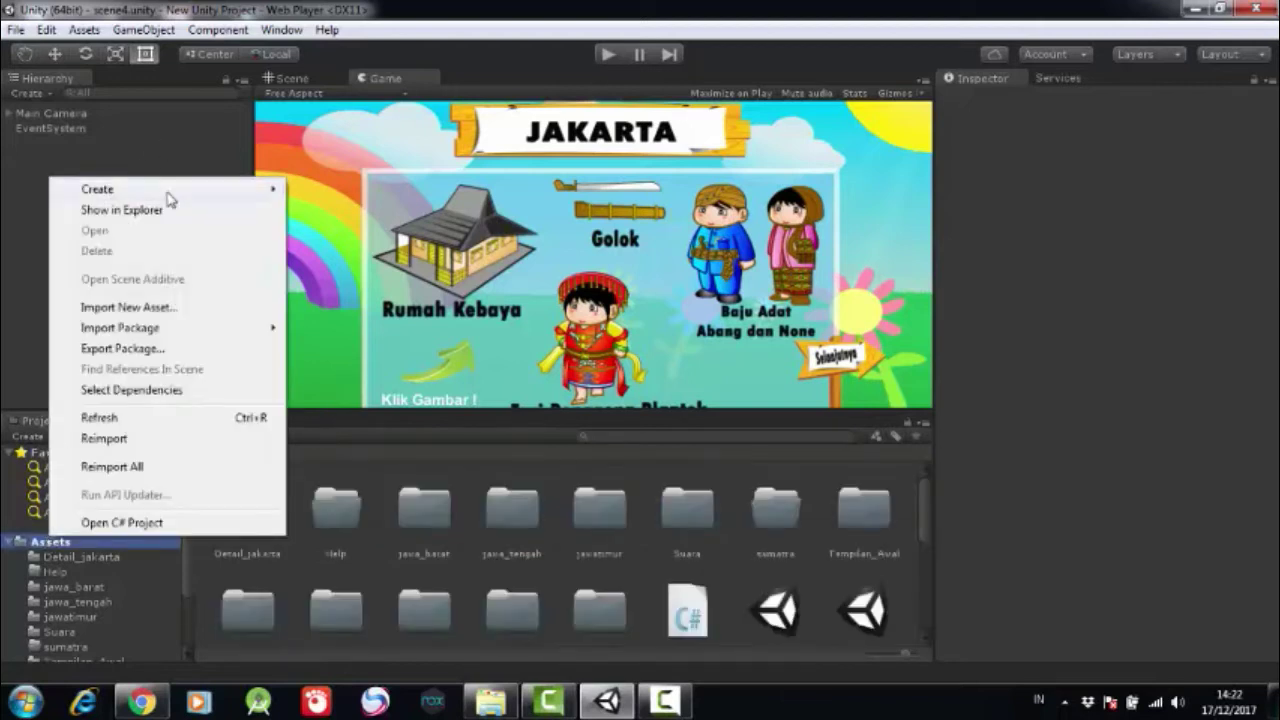
{"action": "mouse_move", "coordinate": [168, 196]}
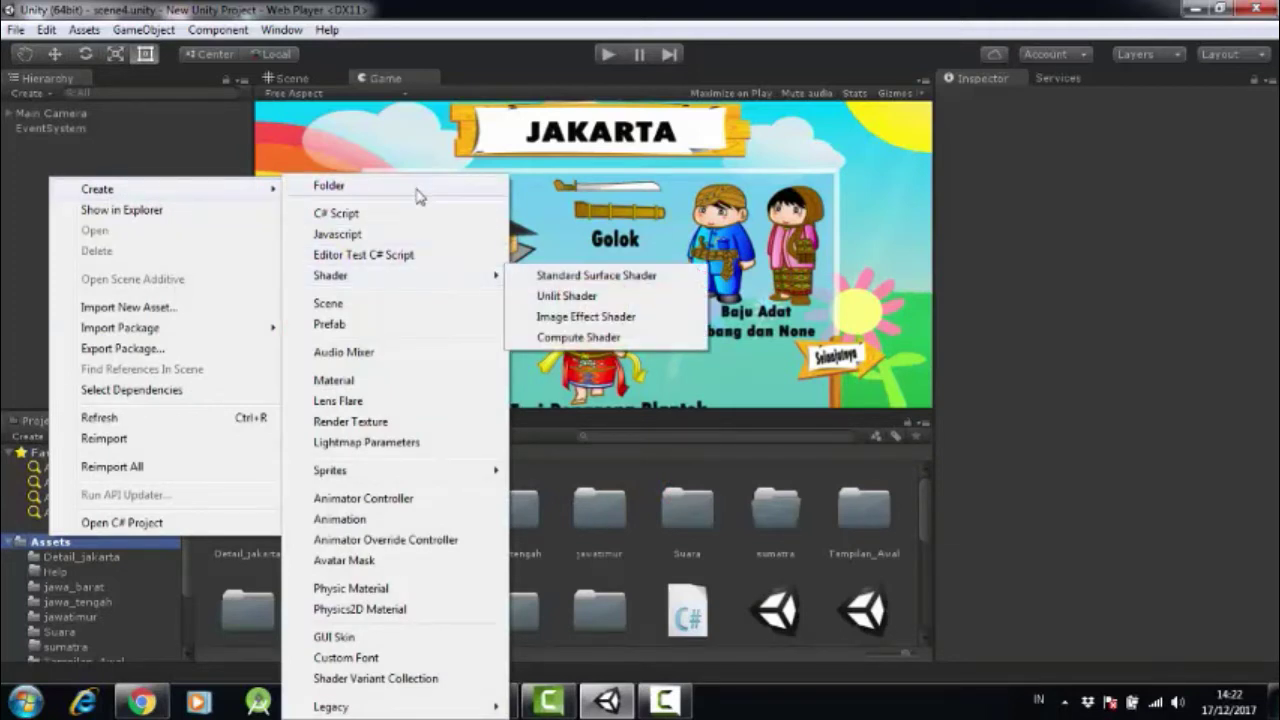
{"action": "left_click", "coordinate": [418, 190]}
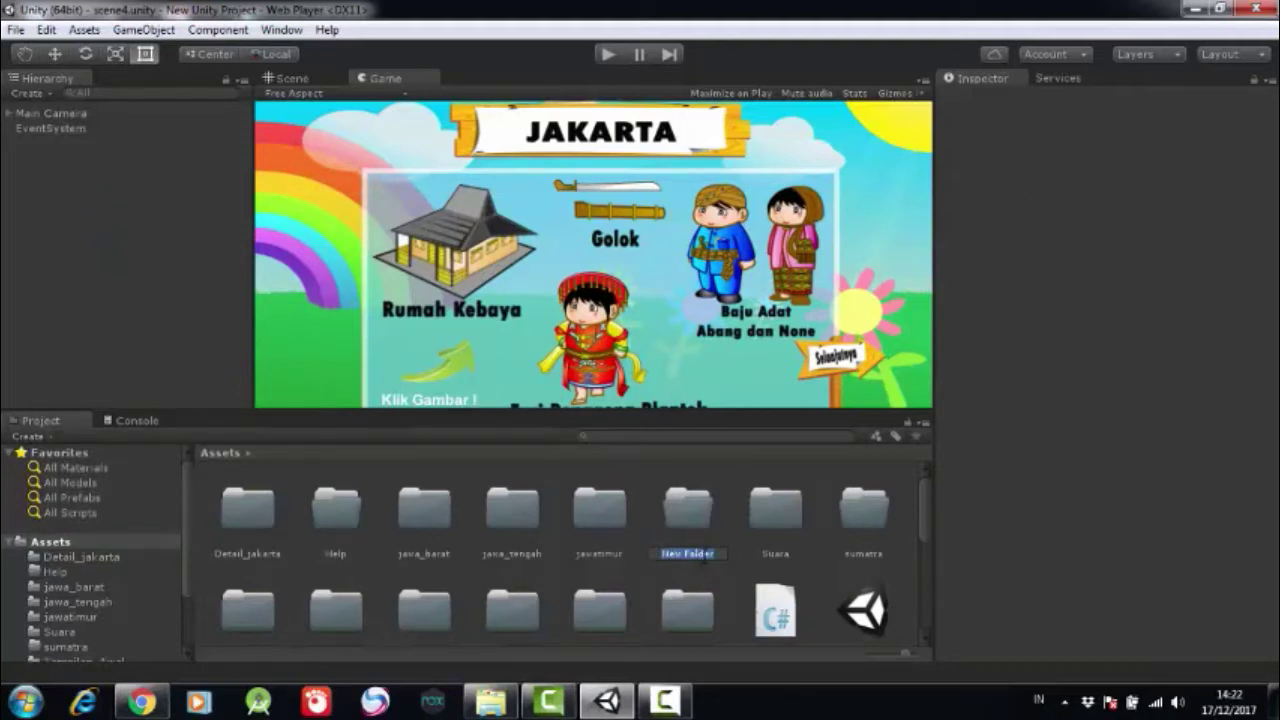
{"action": "type", "text": "Ghanda"}
{"action": "key", "text": "Return"}
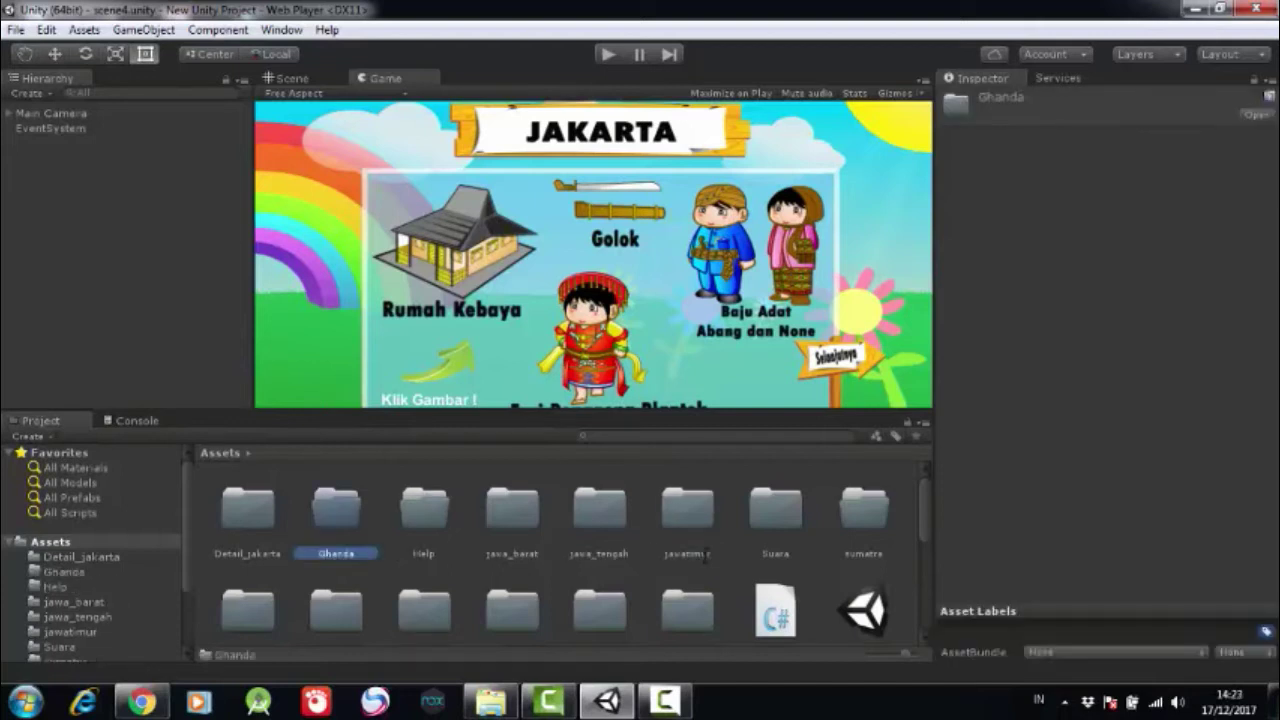
{"action": "double_click", "coordinate": [324, 508]}
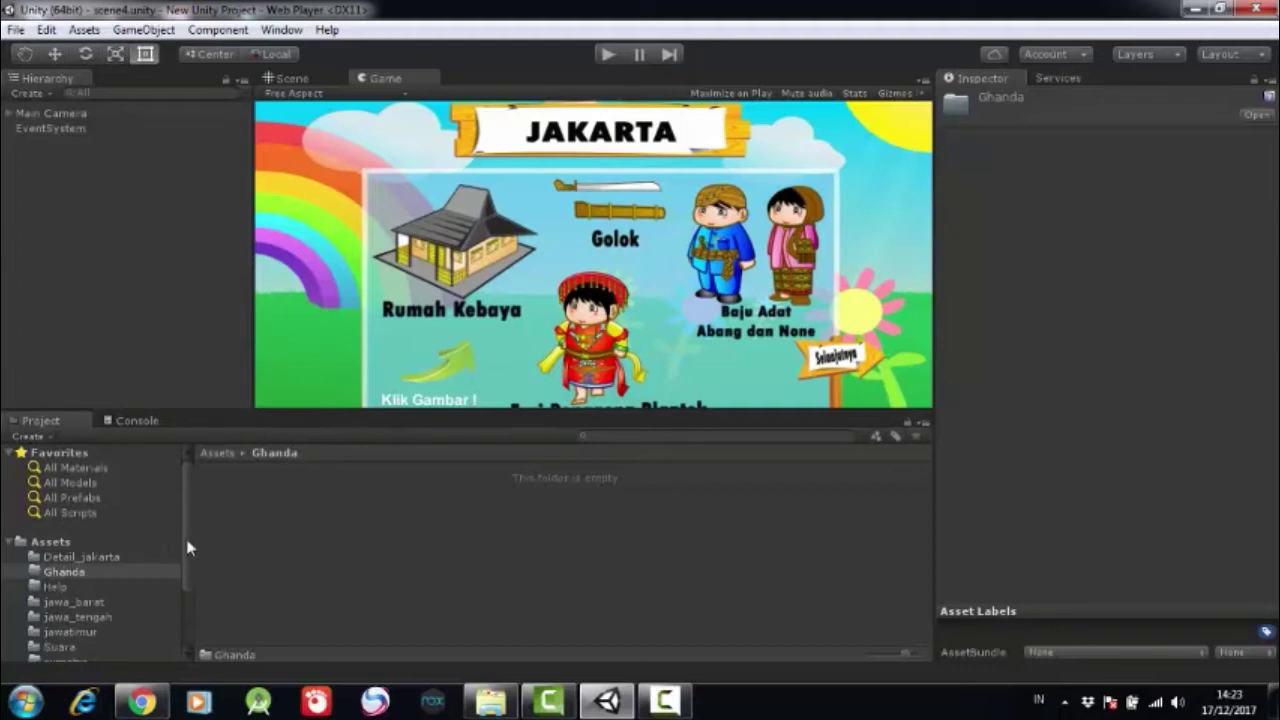
- Show All Scripts under Favorites: BGM, scene1_mulai, scene2_budayaindonesia and sound
{"action": "scroll", "coordinate": [187, 560], "scroll_direction": "down", "scroll_amount": 3}
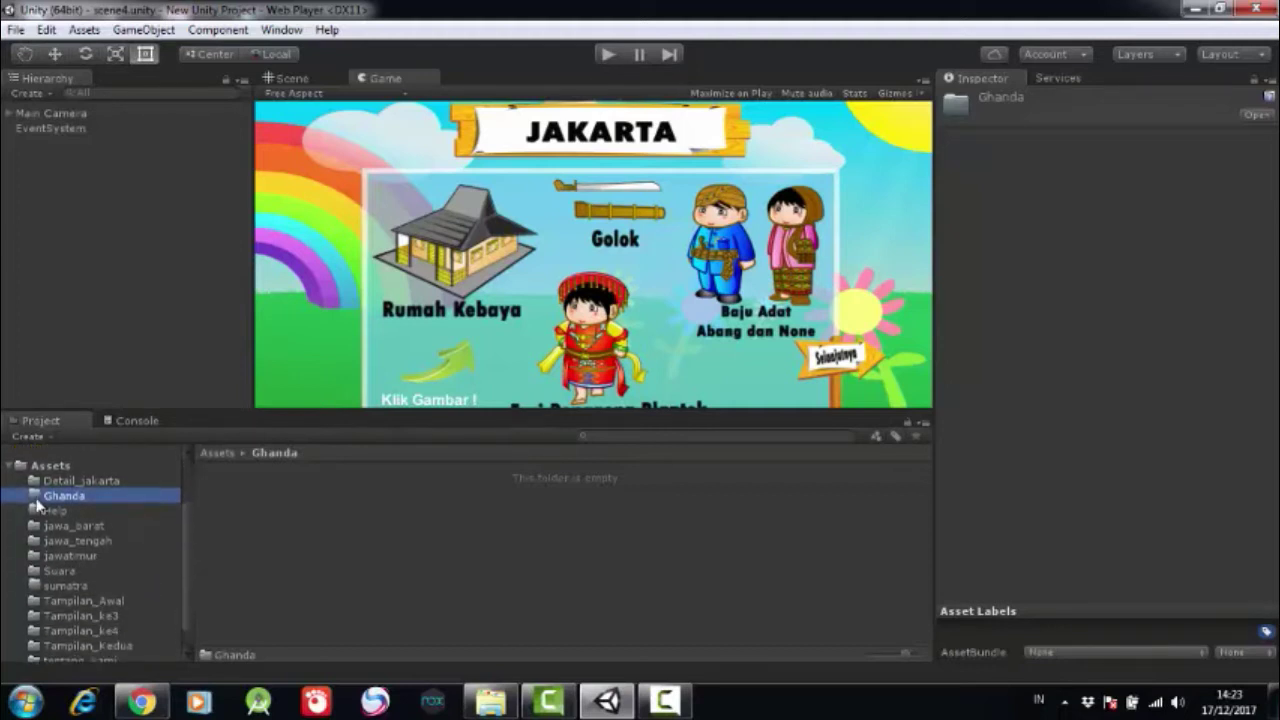
{"action": "scroll", "coordinate": [185, 530], "scroll_direction": "down", "scroll_amount": 1}
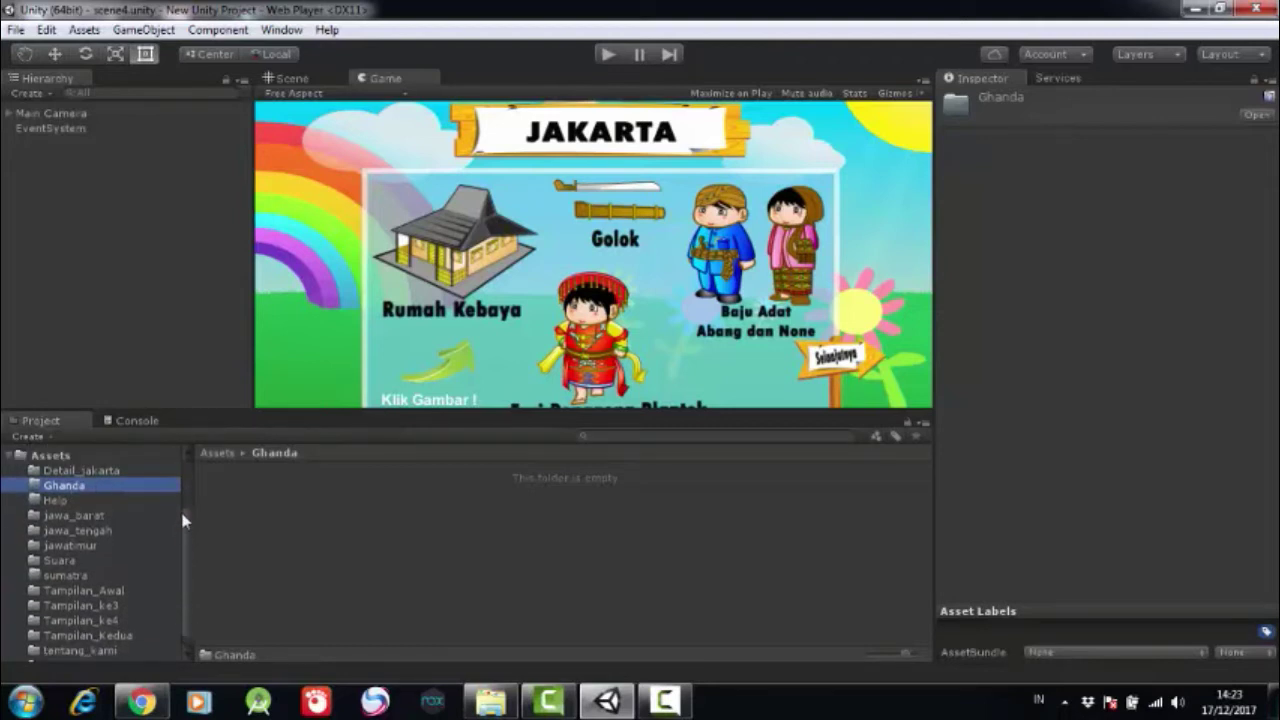
{"action": "scroll", "coordinate": [184, 500], "scroll_direction": "up", "scroll_amount": 3}
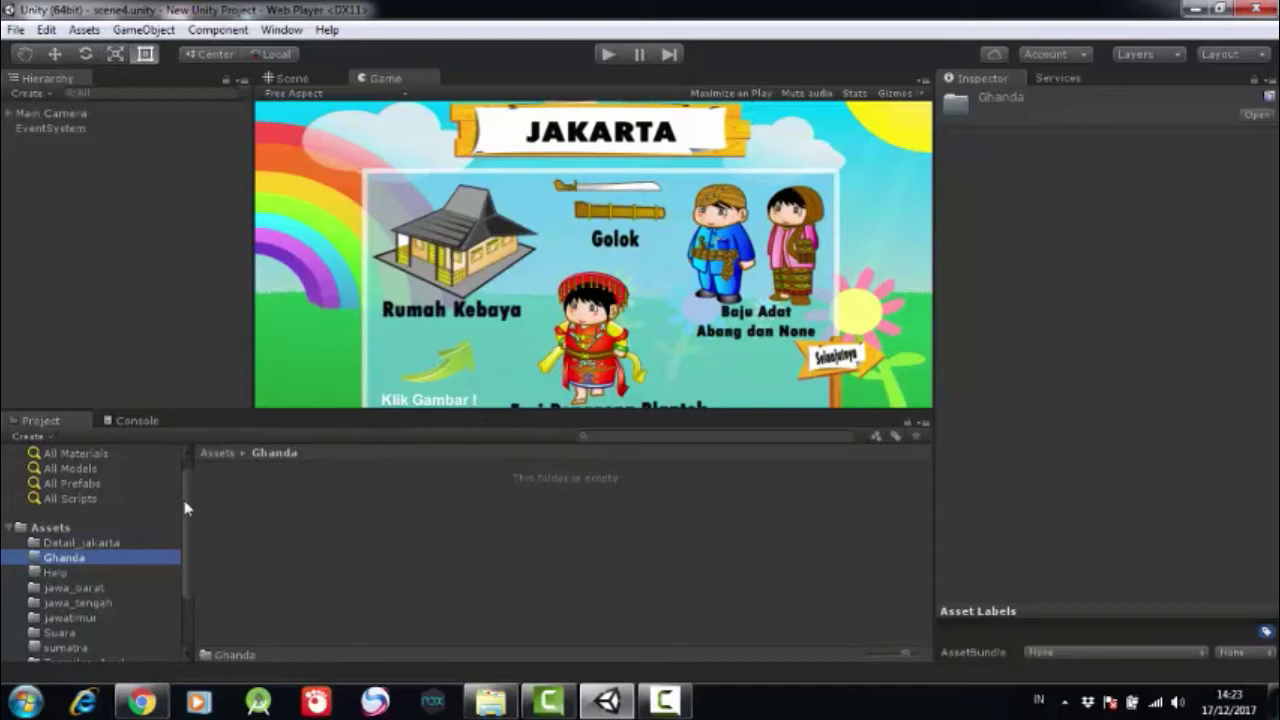
{"action": "left_click_drag", "start_coordinate": [189, 509], "coordinate": [192, 467]}
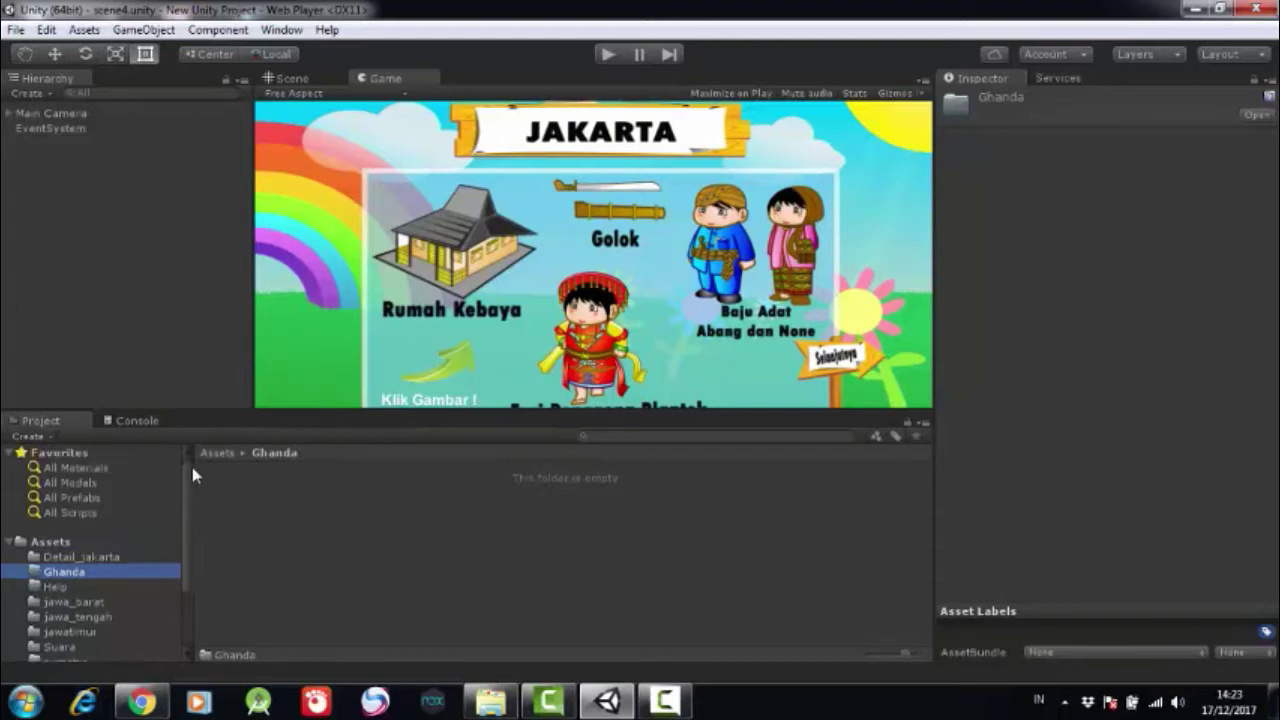
{"action": "left_click", "coordinate": [50, 513]}
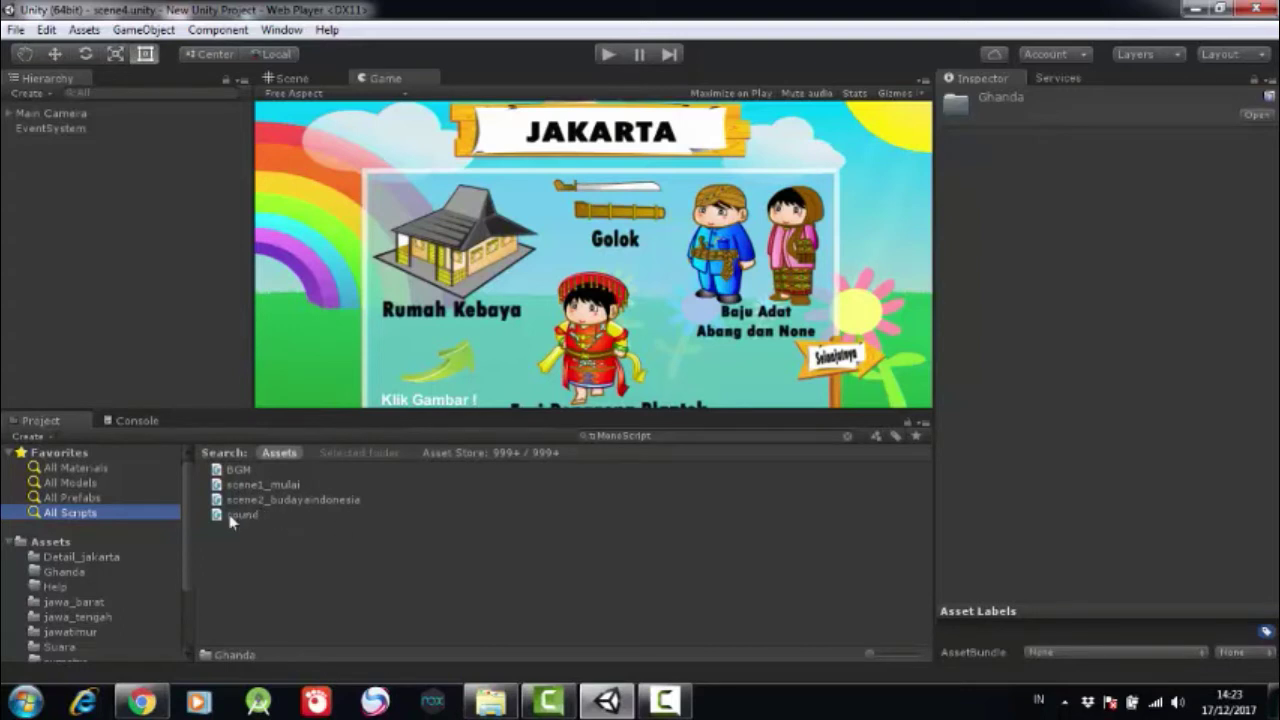
- Open the sound script via Open C# Project, allowing MonoDevelop through the firewall on private networks
{"action": "left_click", "coordinate": [231, 517]}
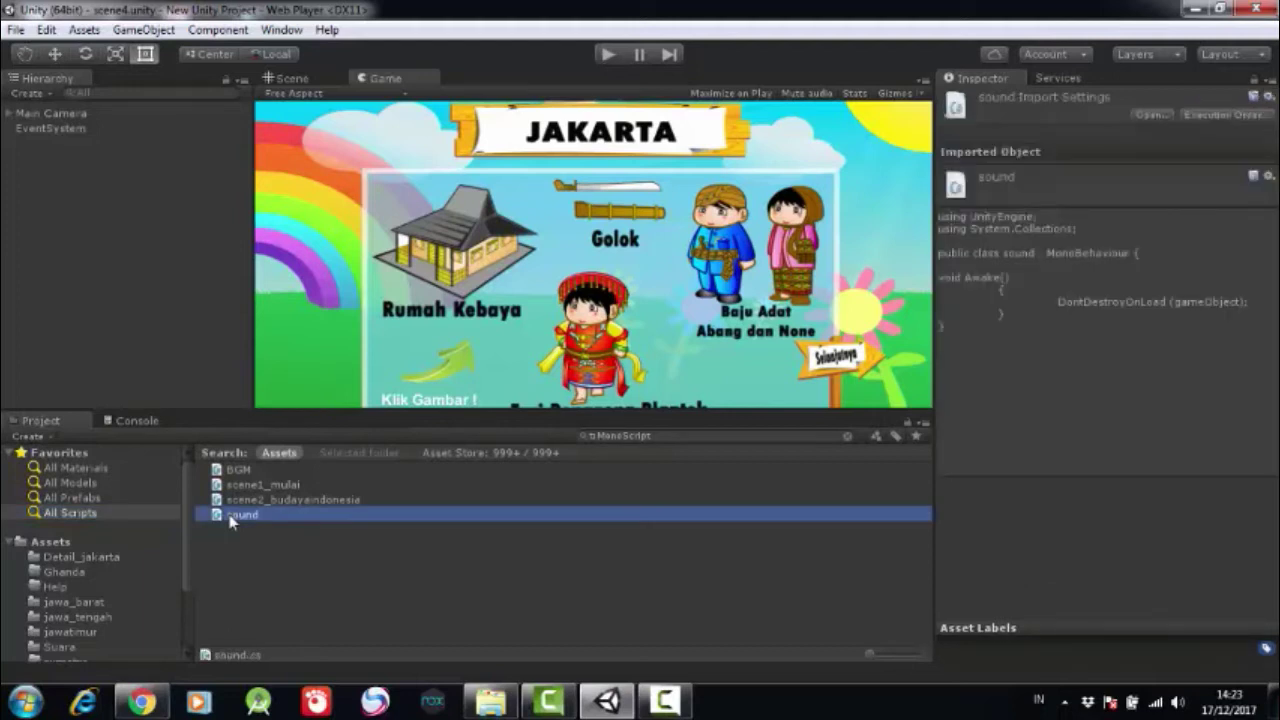
{"action": "right_click", "coordinate": [80, 558]}
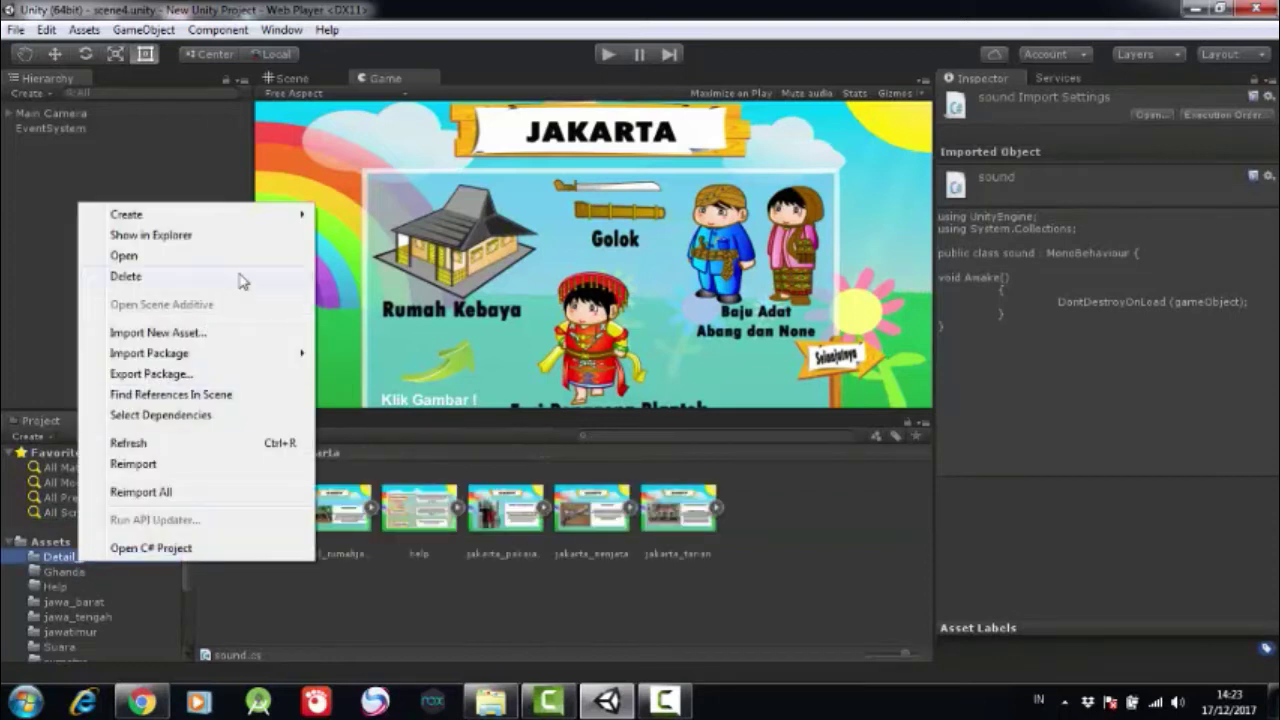
{"action": "mouse_move", "coordinate": [292, 215]}
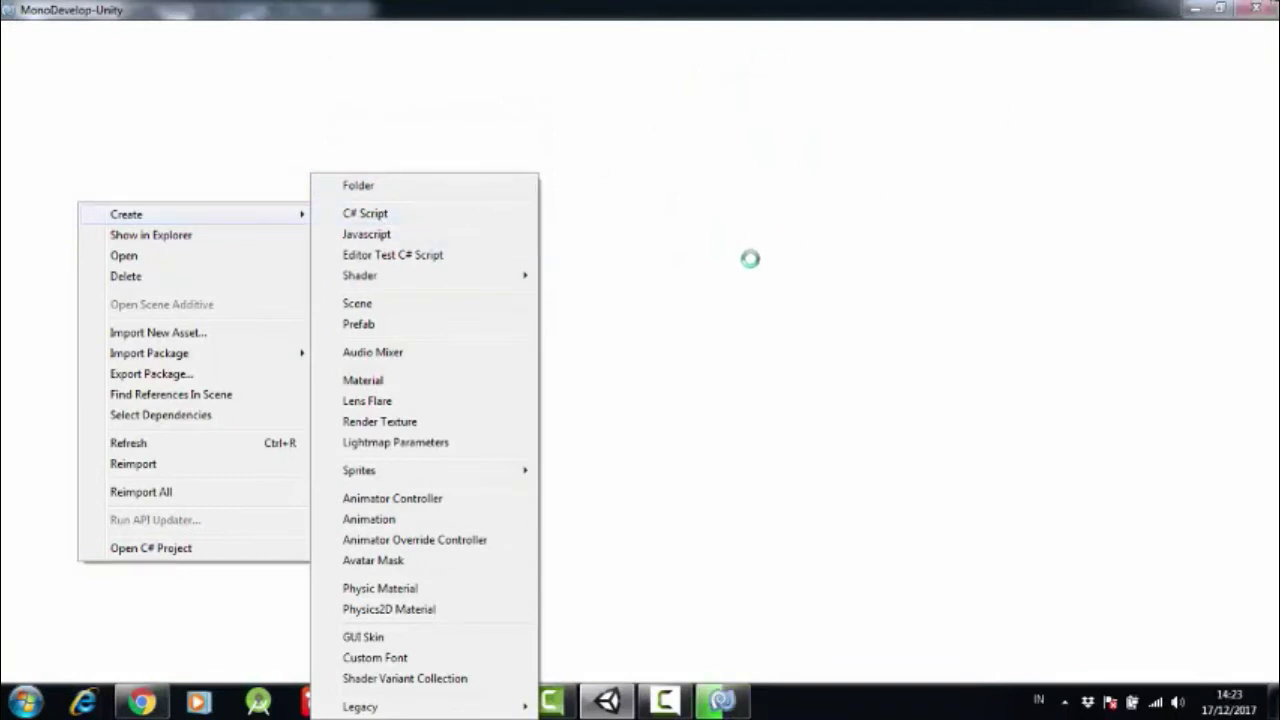
{"action": "mouse_move", "coordinate": [718, 707]}
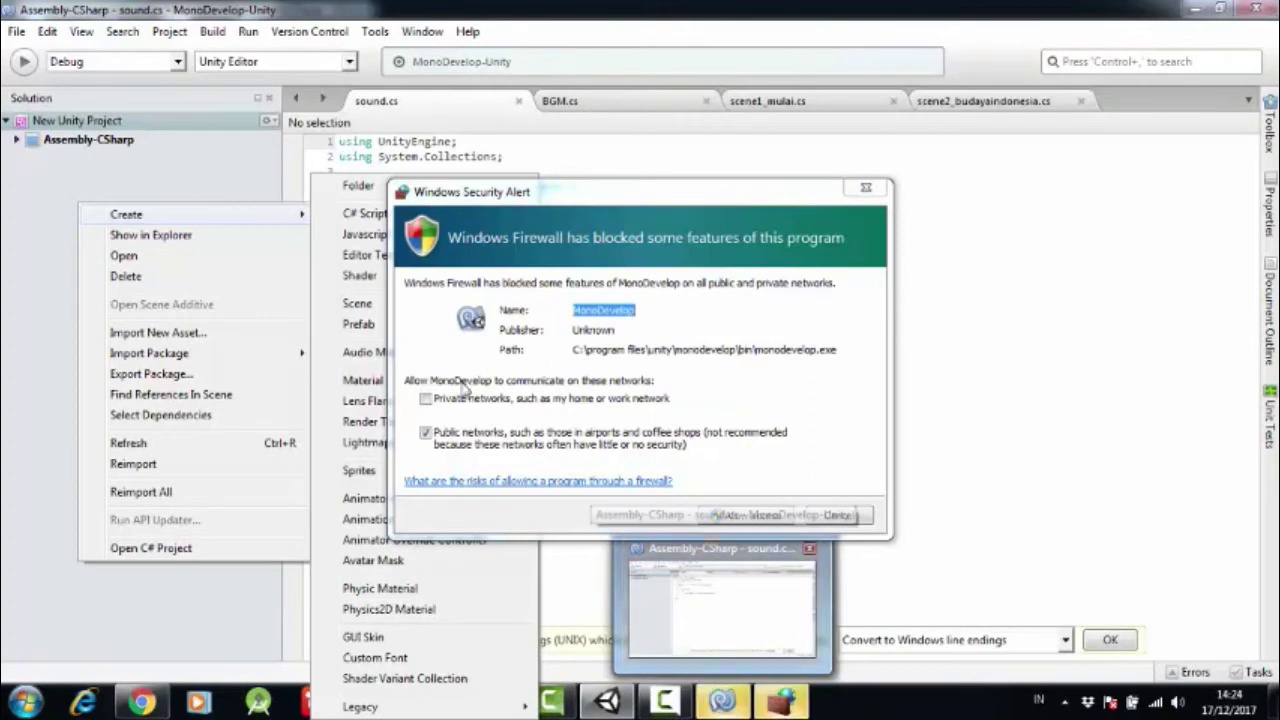
{"action": "left_click", "coordinate": [435, 398]}
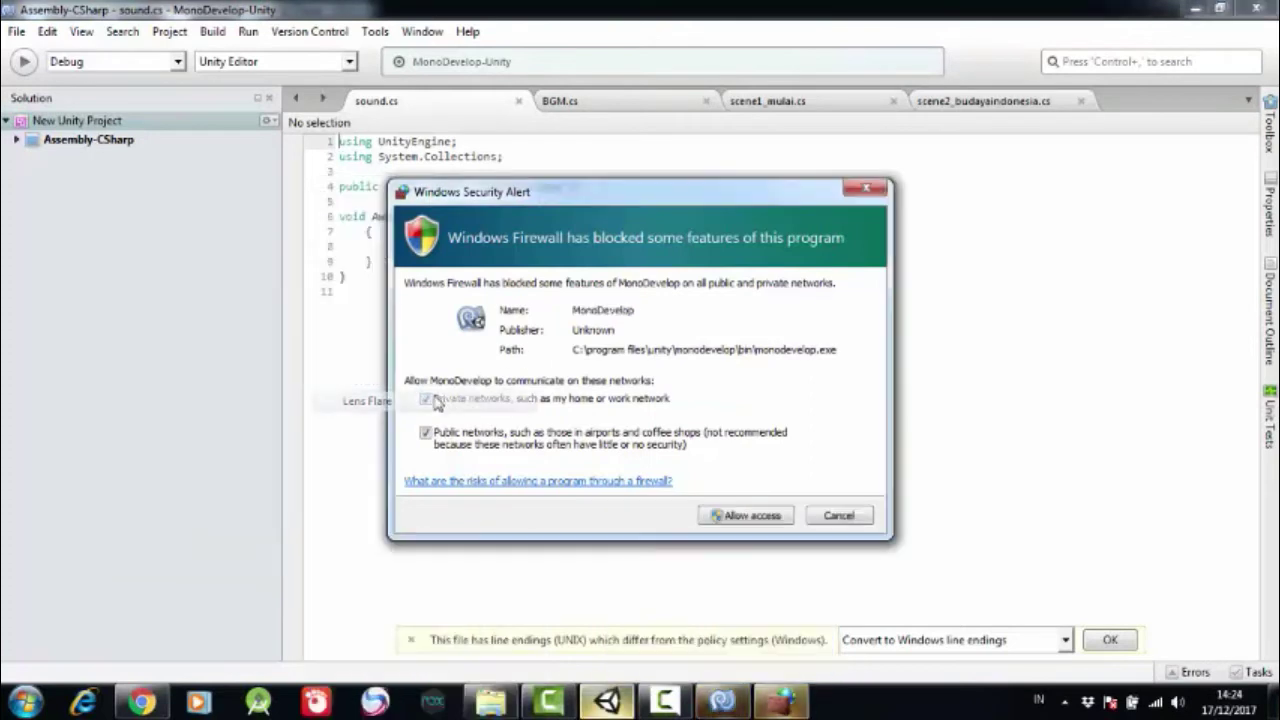
{"action": "left_click", "coordinate": [764, 520]}
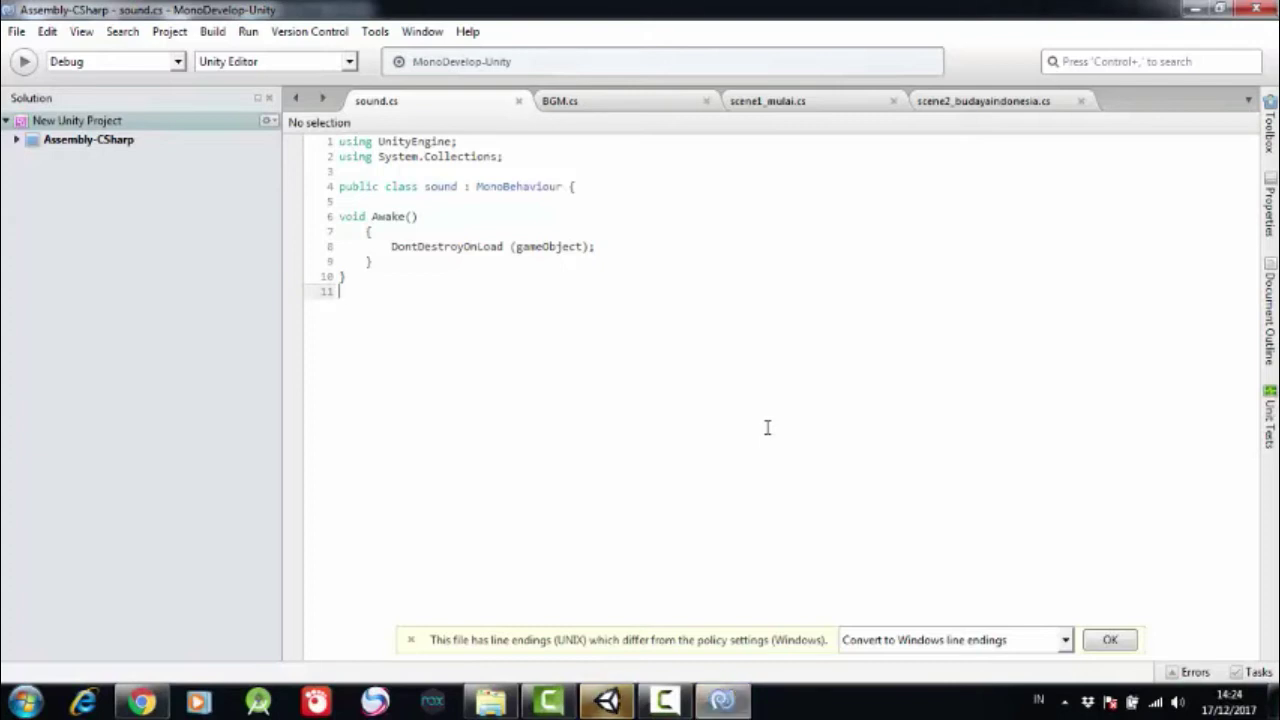
- Review the BGM.cs, sound.cs and scene1_mulai.cs scripts in turn
{"action": "left_click", "coordinate": [640, 105]}
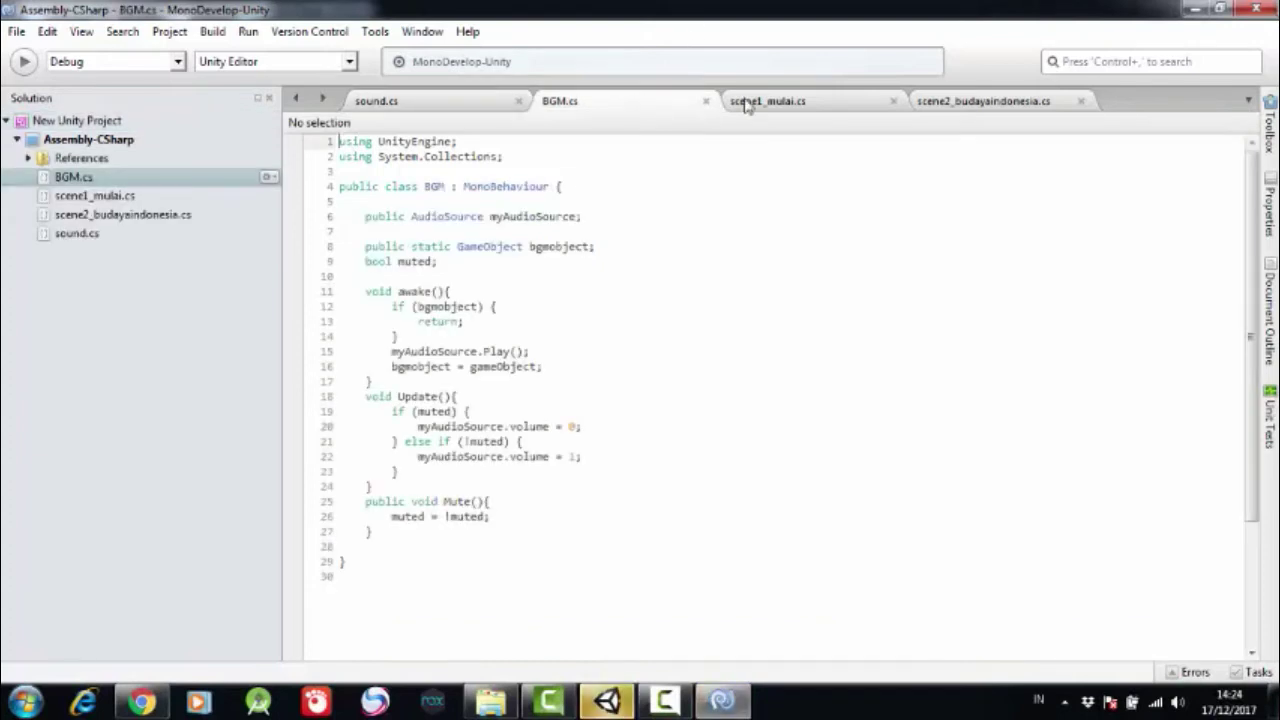
{"action": "left_click", "coordinate": [745, 104]}
{"action": "left_click", "coordinate": [553, 106]}
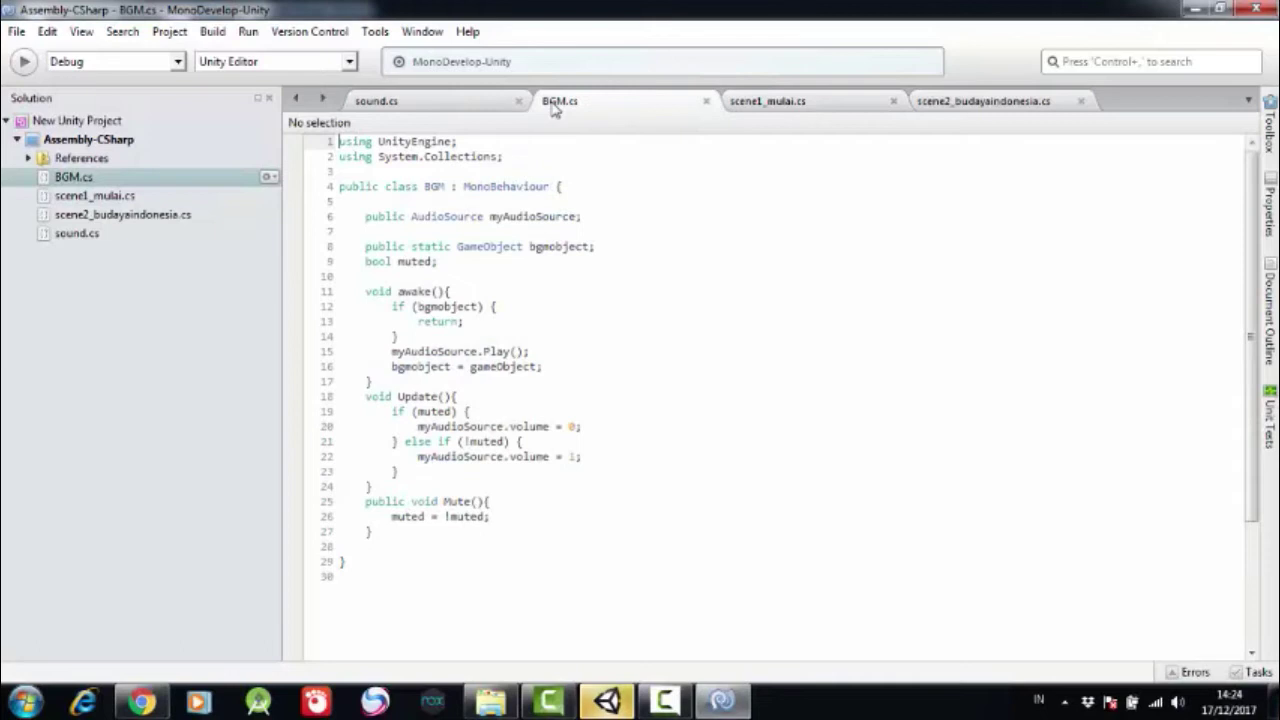
{"action": "left_click", "coordinate": [458, 106]}
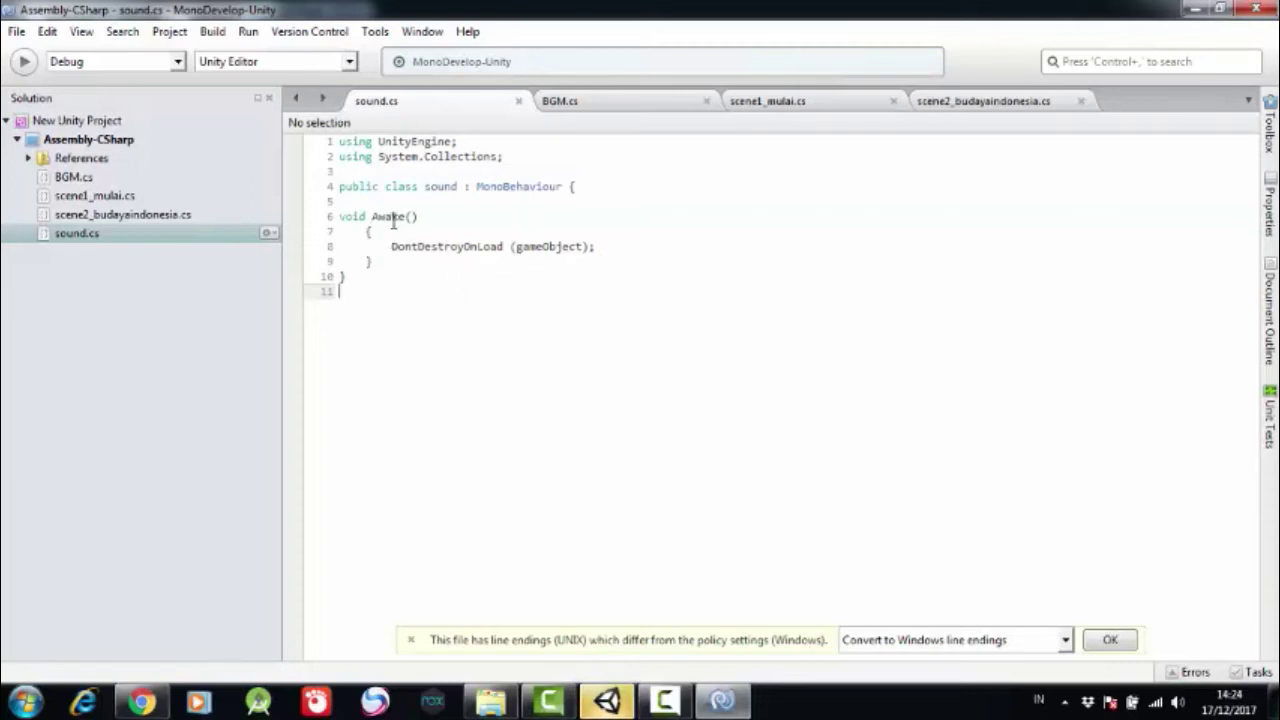
{"action": "left_click", "coordinate": [797, 103]}
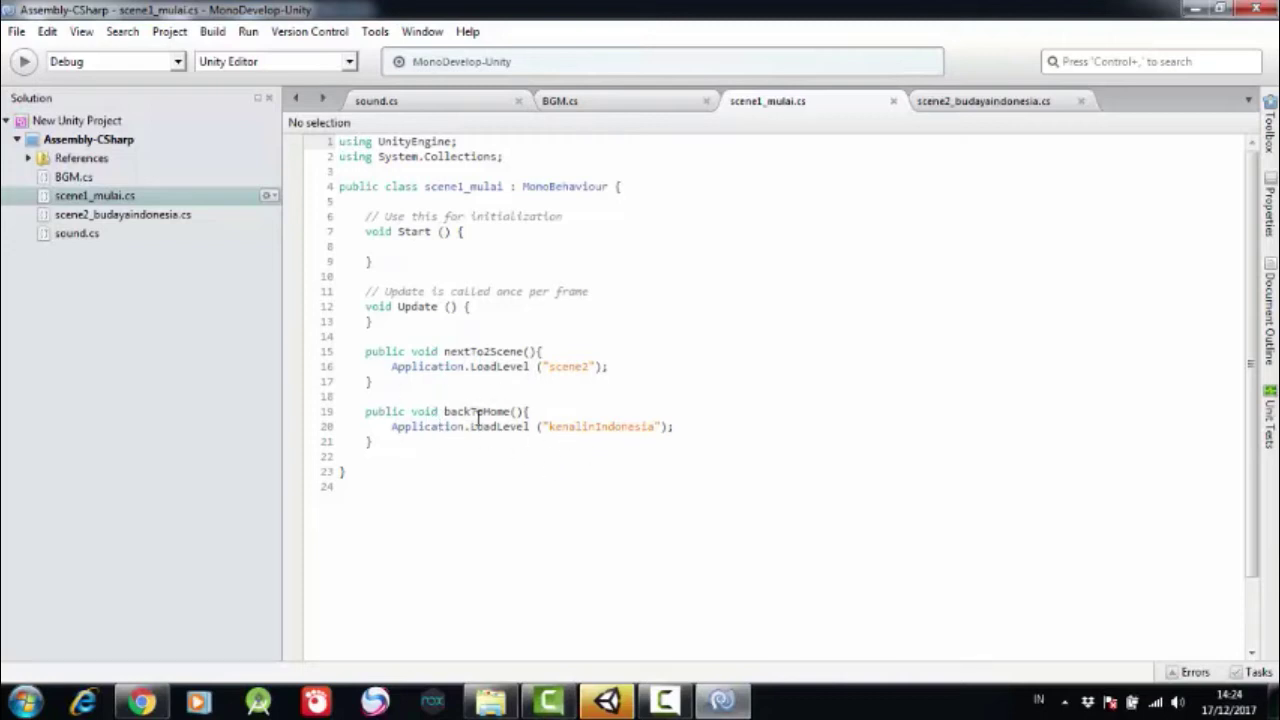
- Scroll through scene2_budayaindonesia.cs down to its urlLink and ClickExit methods
{"action": "left_click", "coordinate": [950, 102]}
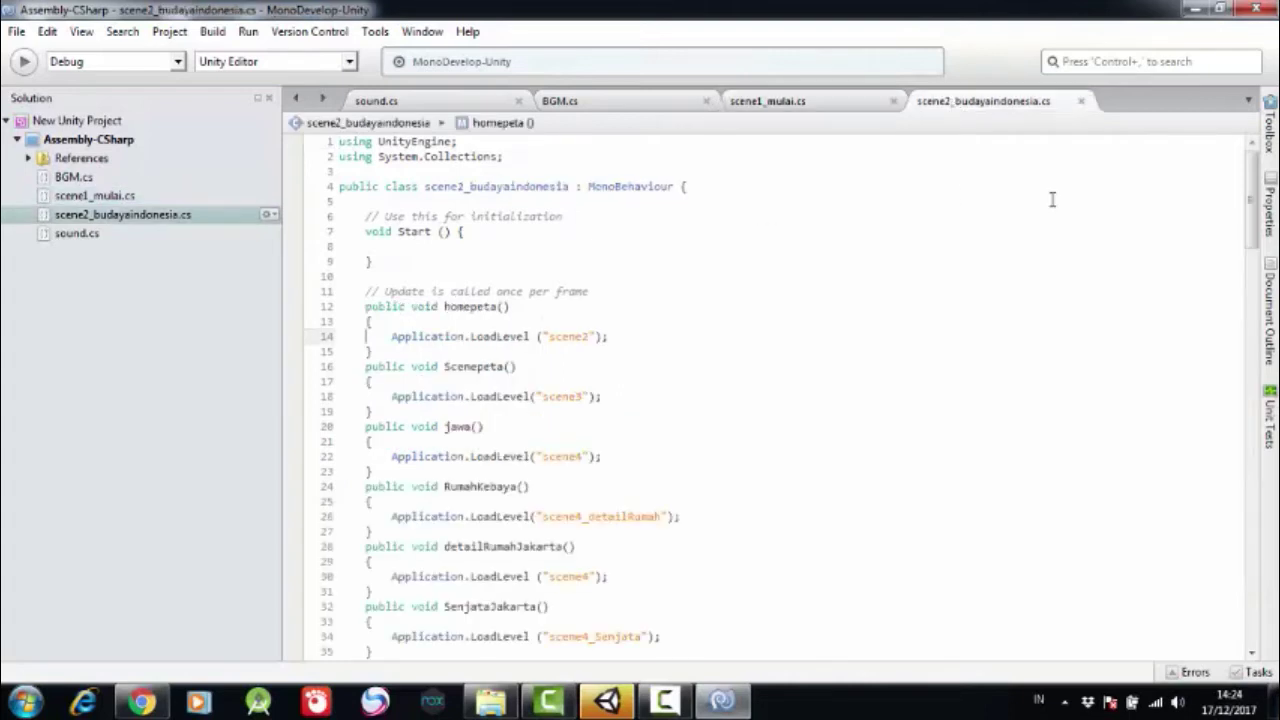
{"action": "mouse_move", "coordinate": [1254, 200]}
{"action": "left_mouse_down"}
{"action": "mouse_move", "coordinate": [1249, 341]}
{"action": "mouse_move", "coordinate": [1249, 218]}
{"action": "left_mouse_up"}
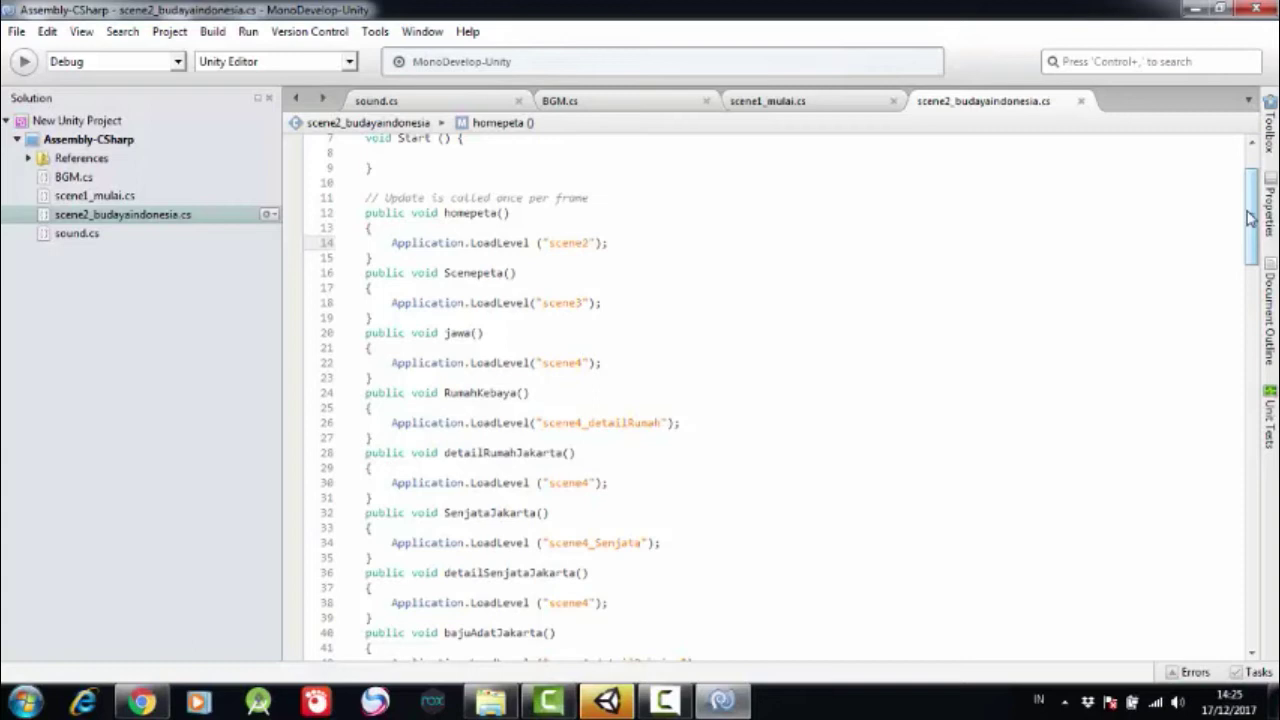
{"action": "mouse_move", "coordinate": [1252, 218]}
{"action": "left_mouse_down"}
{"action": "mouse_move", "coordinate": [1250, 200]}
{"action": "mouse_move", "coordinate": [1245, 230]}
{"action": "left_mouse_up"}
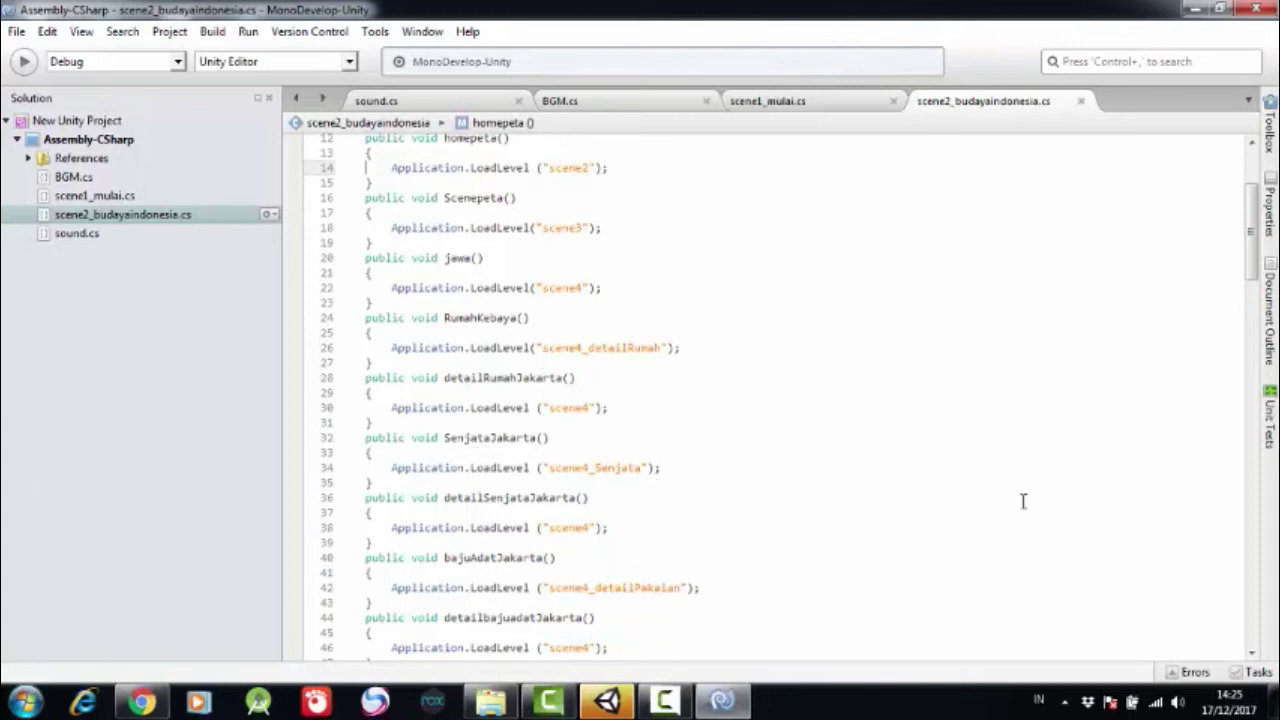
{"action": "left_click_drag", "start_coordinate": [1252, 240], "coordinate": [1245, 560]}
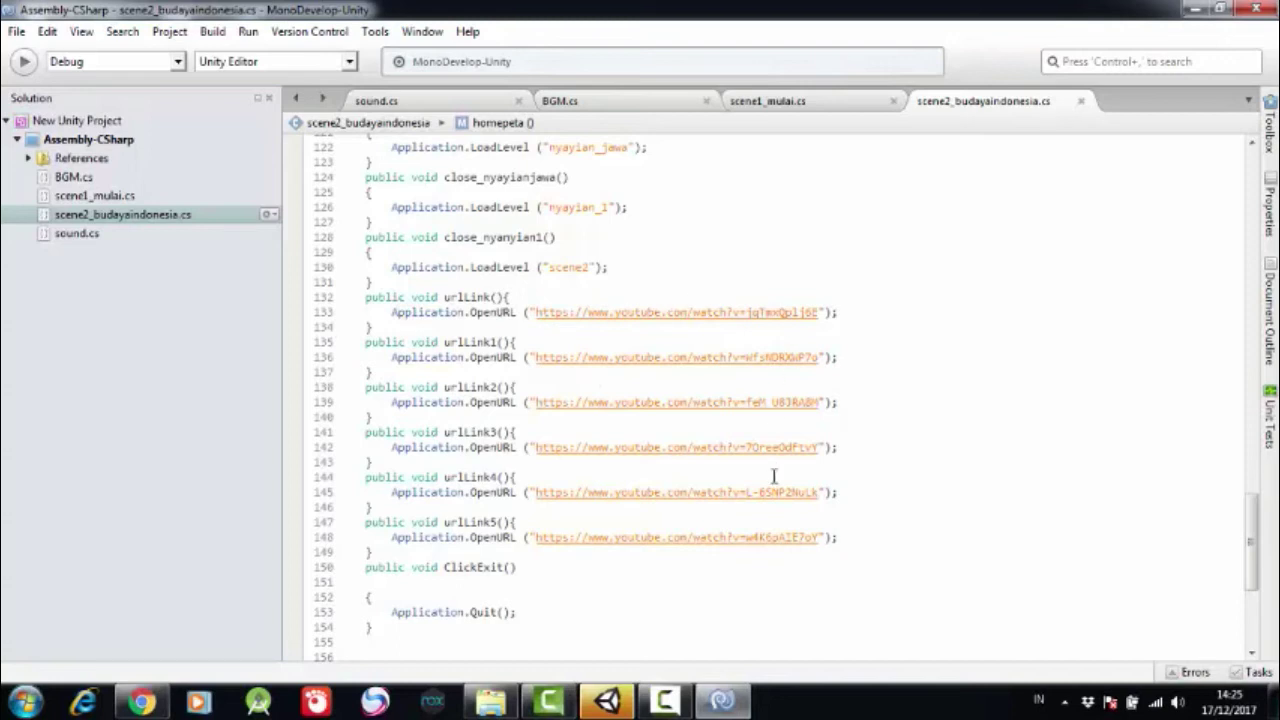
- Glance at scene1_mulai.cs and BGM.cs, then minimize MonoDevelop to return to Unity
{"action": "left_click", "coordinate": [762, 104]}
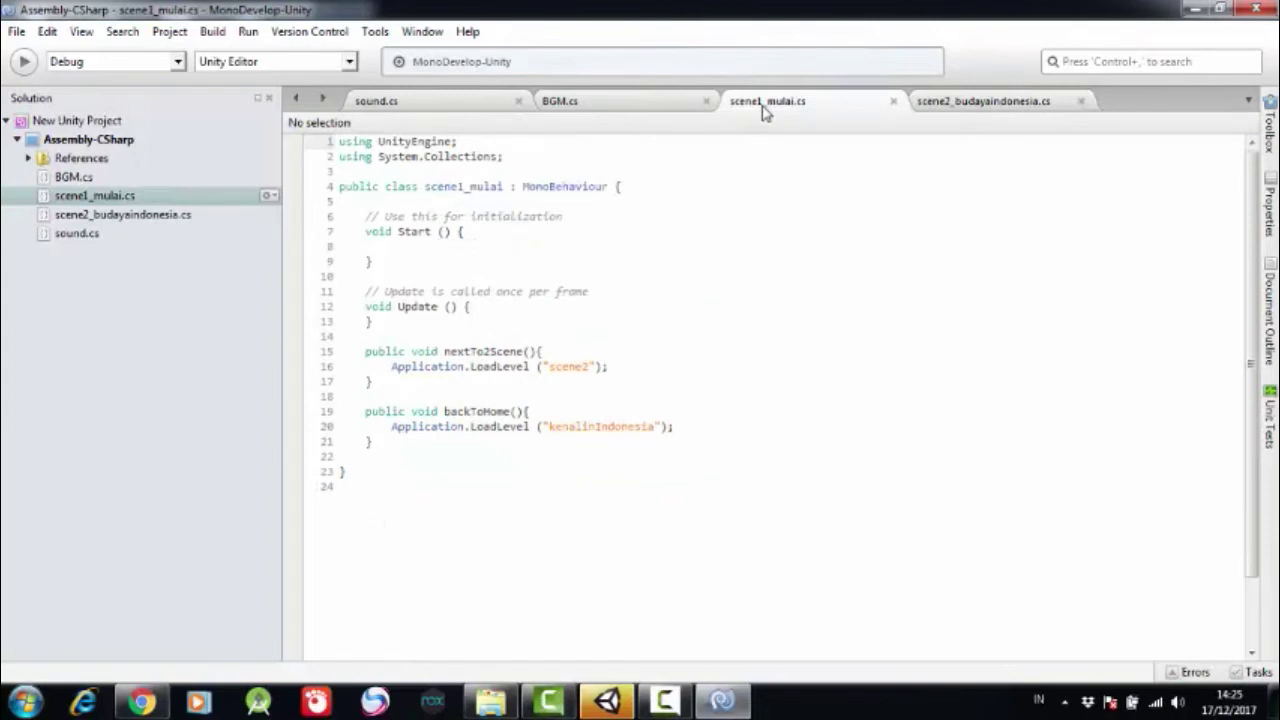
{"action": "left_click", "coordinate": [627, 103]}
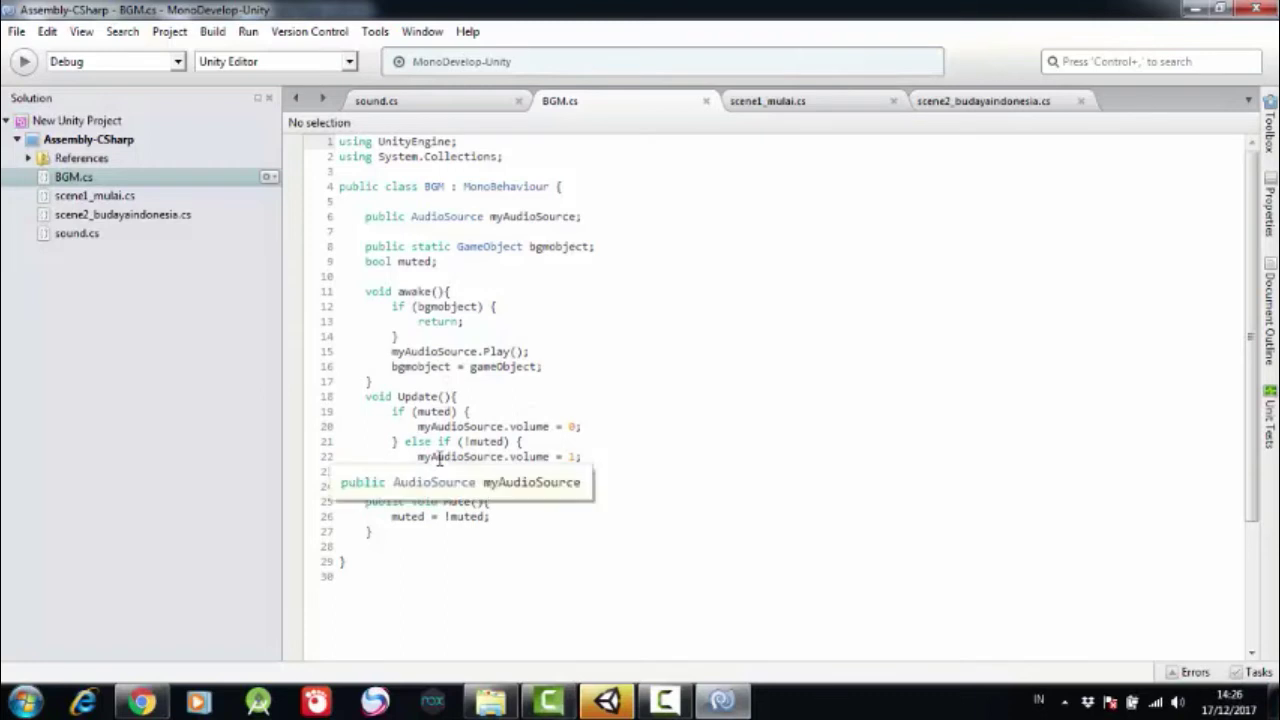
{"action": "left_click", "coordinate": [1188, 10]}
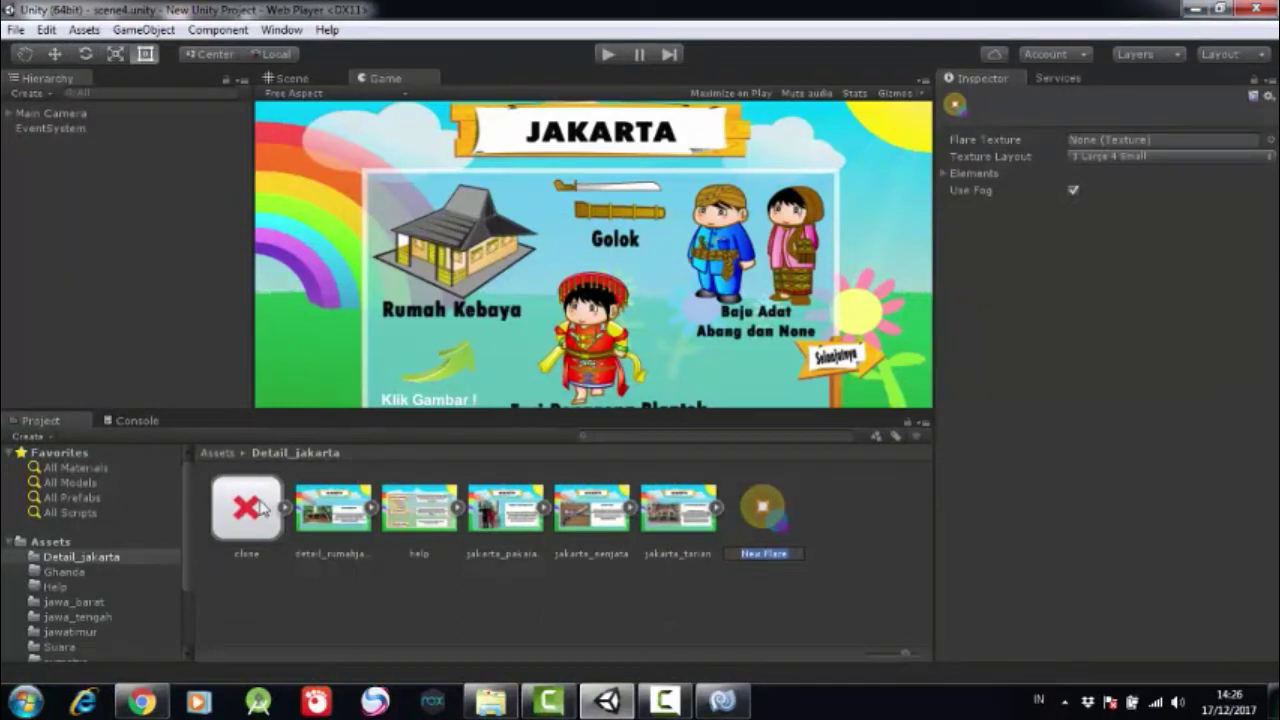
- Browse the yogya, tentang_kami and Tampilan_Kedua folders and inspect the kedua15 image
{"action": "left_click", "coordinate": [190, 596]}
{"action": "scroll", "coordinate": [190, 600], "scroll_direction": "down", "scroll_amount": 3}
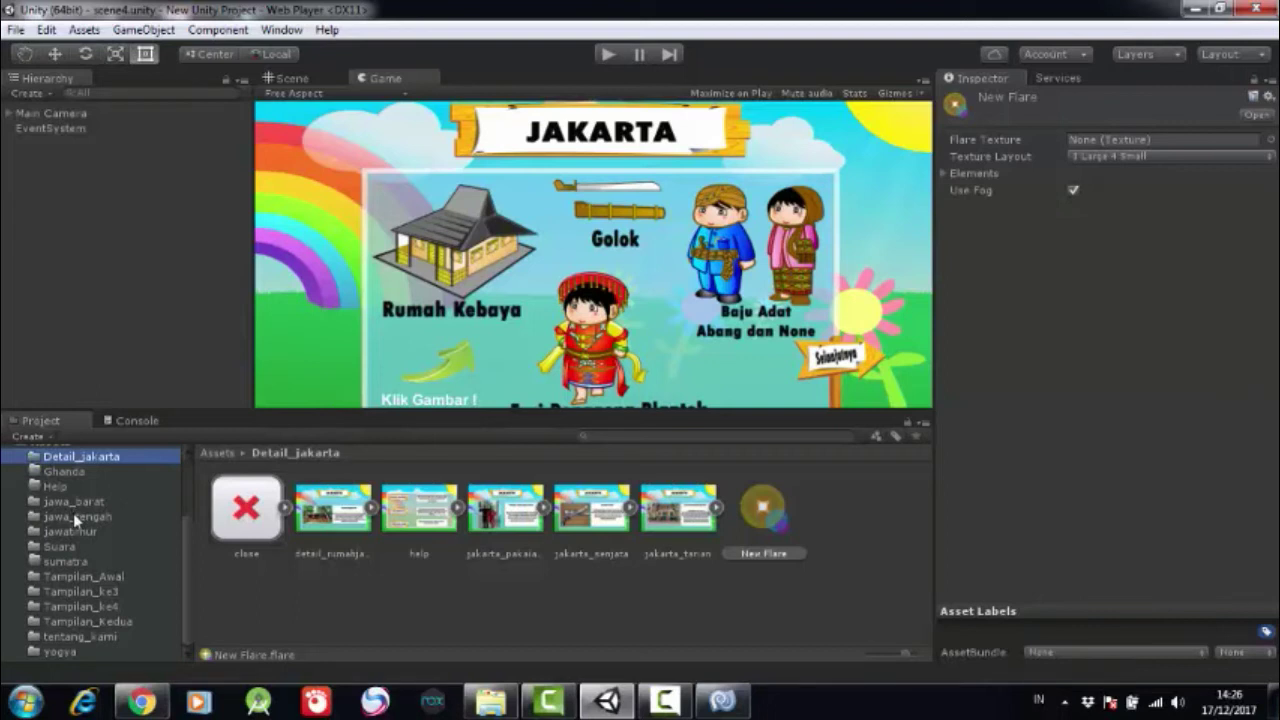
{"action": "left_click", "coordinate": [62, 651]}
{"action": "left_click", "coordinate": [63, 636]}
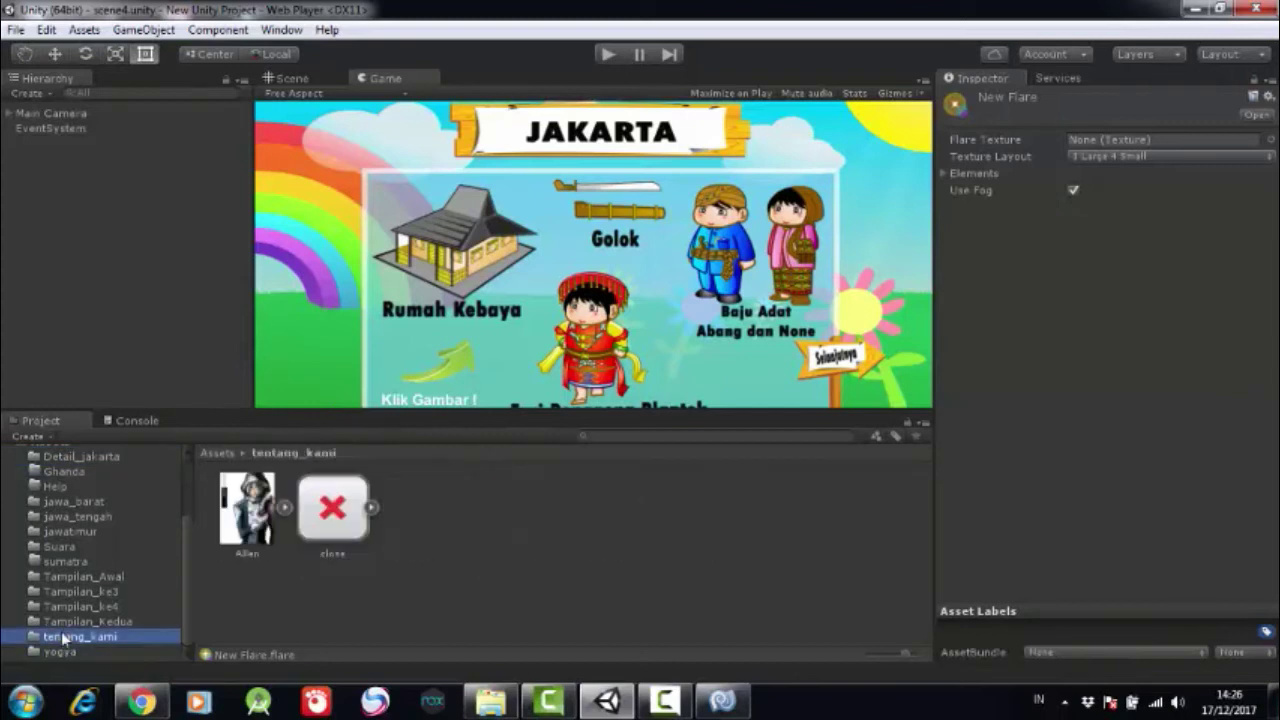
{"action": "left_click", "coordinate": [85, 621]}
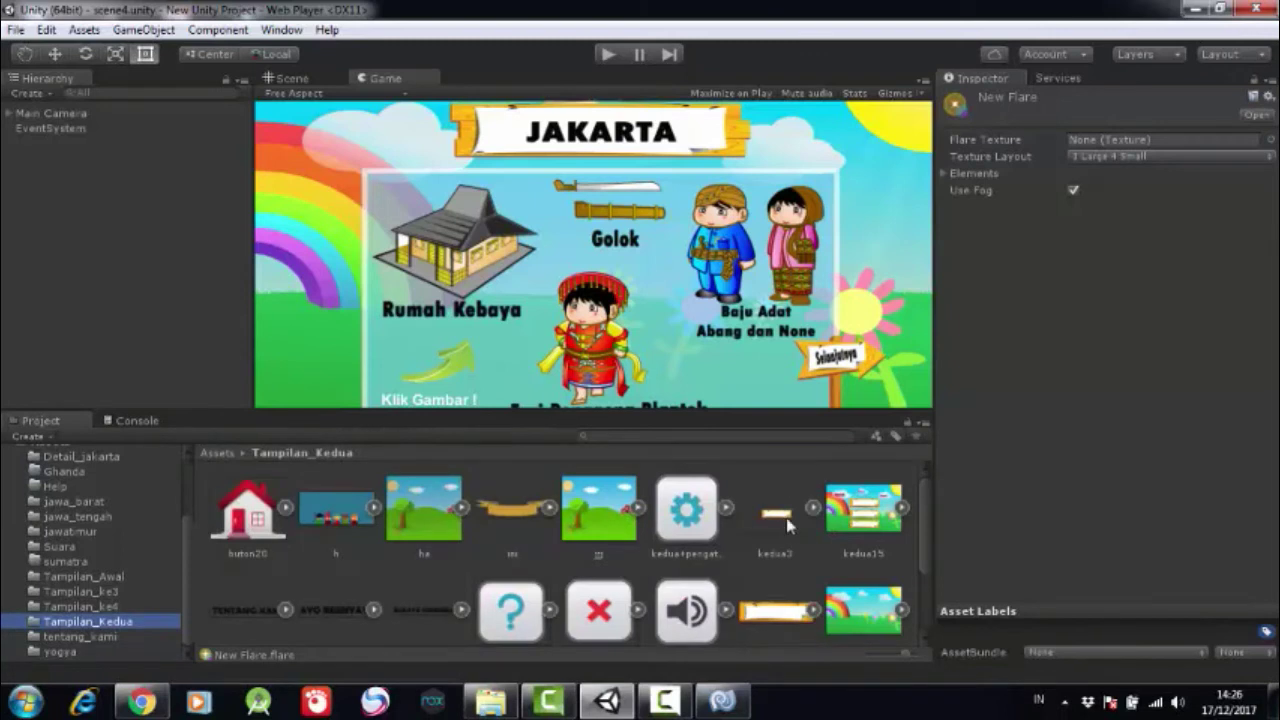
{"action": "left_click", "coordinate": [877, 528]}
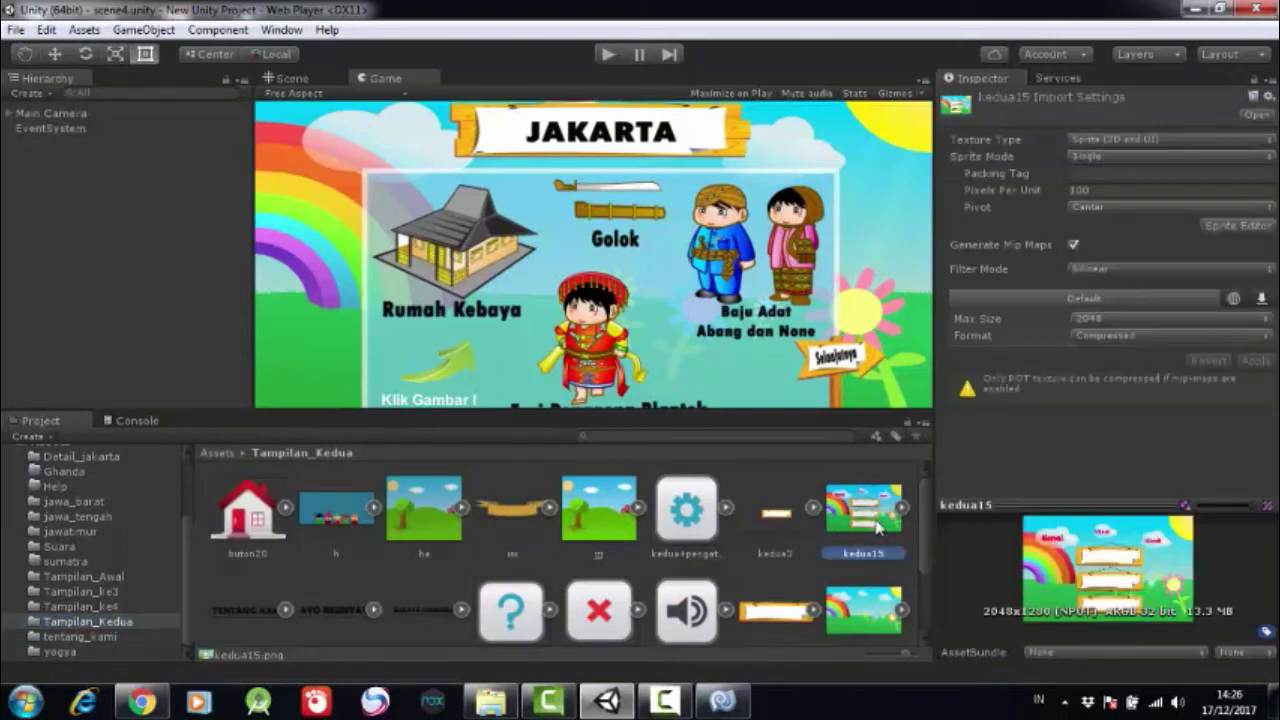
- Continue through Tampilan_Awal, jawa_tengah, jawa_barat and the empty Ghanda folder, ending at Detail_jakarta
{"action": "left_click", "coordinate": [78, 577]}
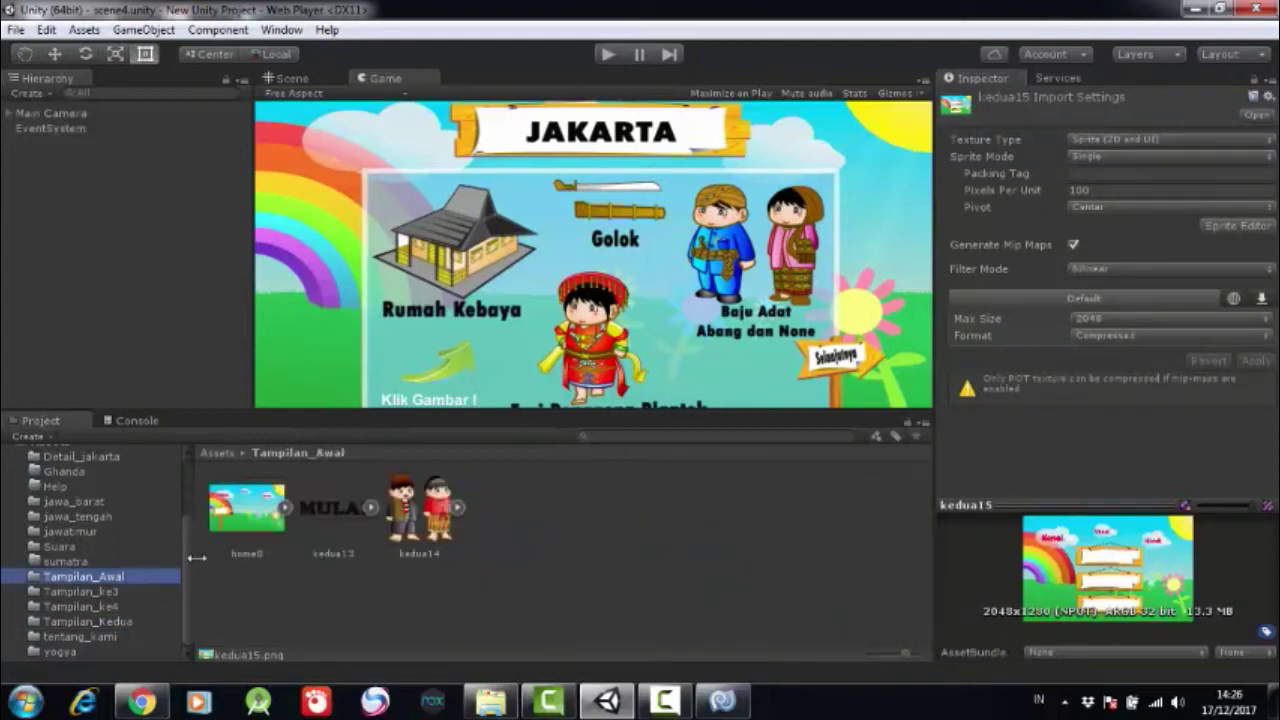
{"action": "left_click", "coordinate": [89, 521]}
{"action": "left_click", "coordinate": [89, 501]}
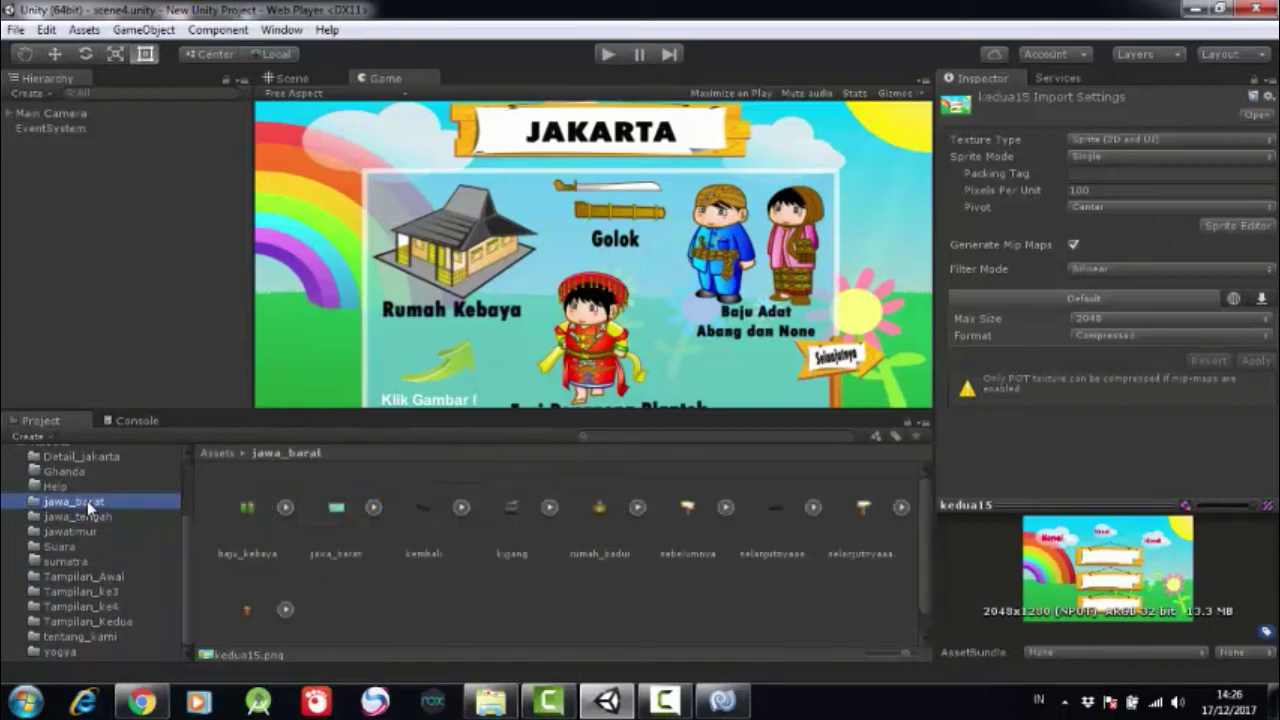
{"action": "left_click", "coordinate": [85, 472]}
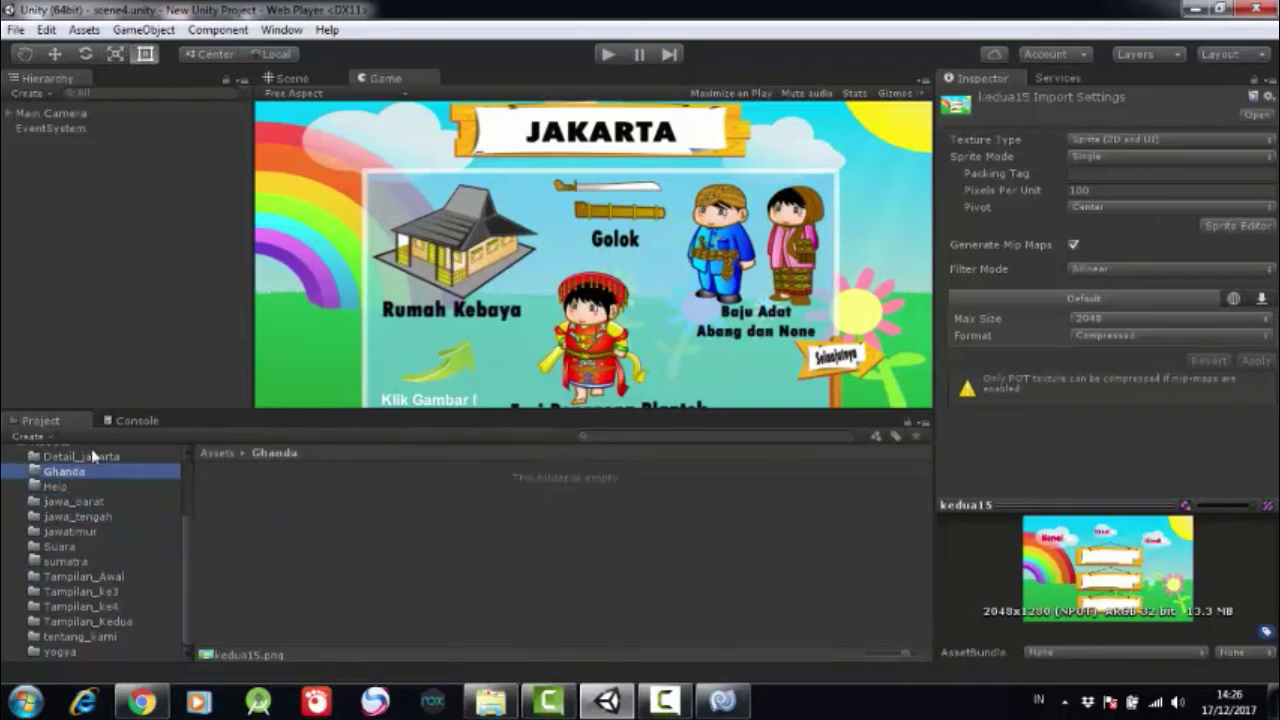
{"action": "left_click", "coordinate": [90, 456]}
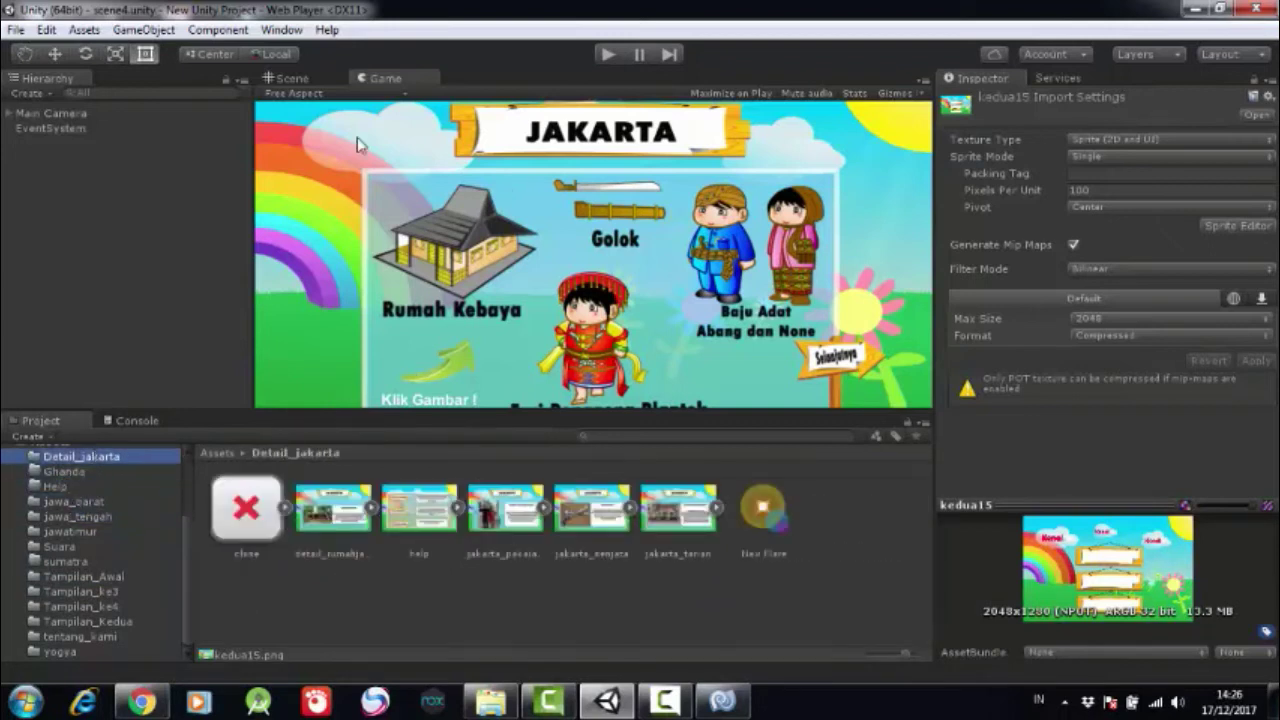
- Start Play mode from the JAKARTA game preview and show the top-level Assets folders
{"action": "left_click", "coordinate": [286, 82]}
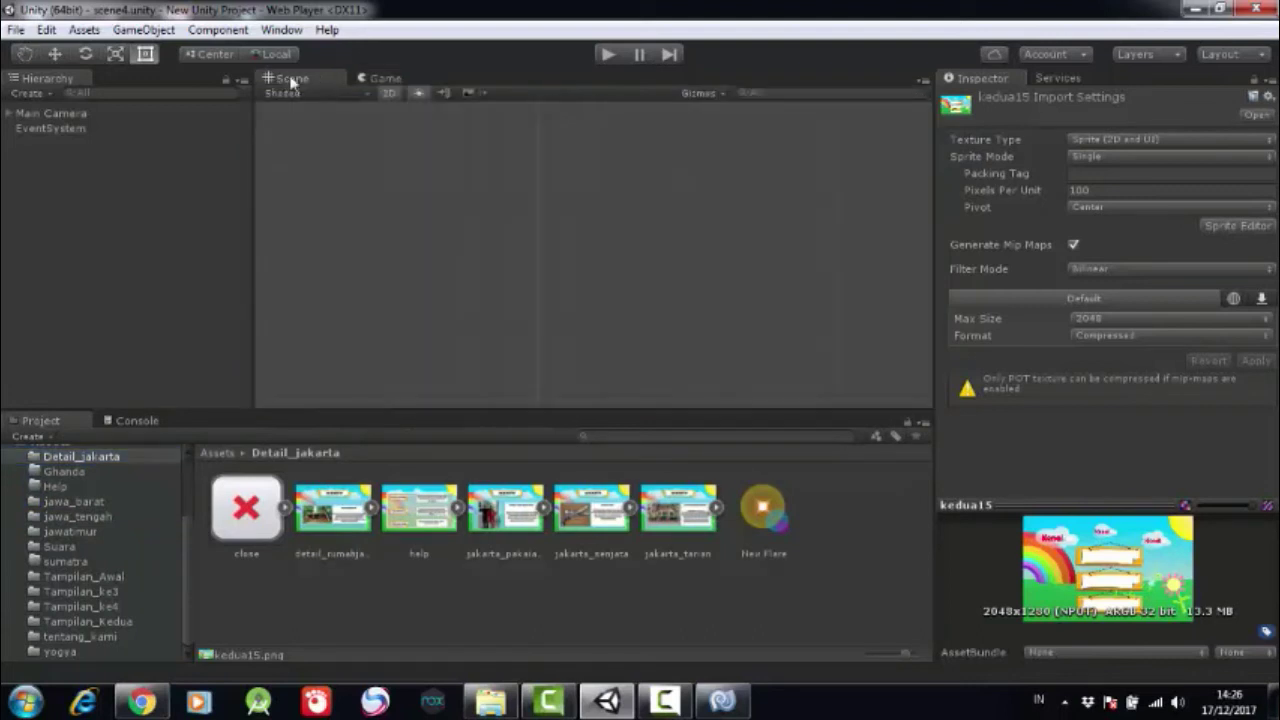
{"action": "left_click", "coordinate": [395, 80]}
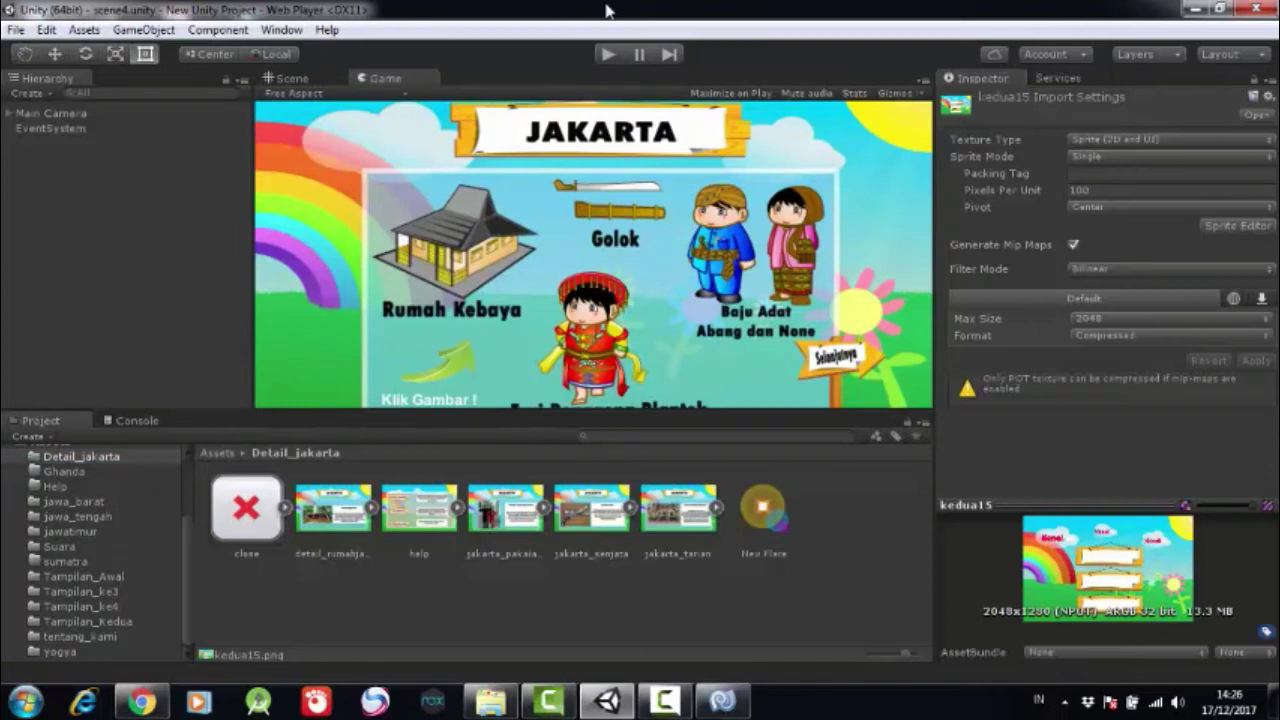
{"action": "left_click", "coordinate": [607, 55]}
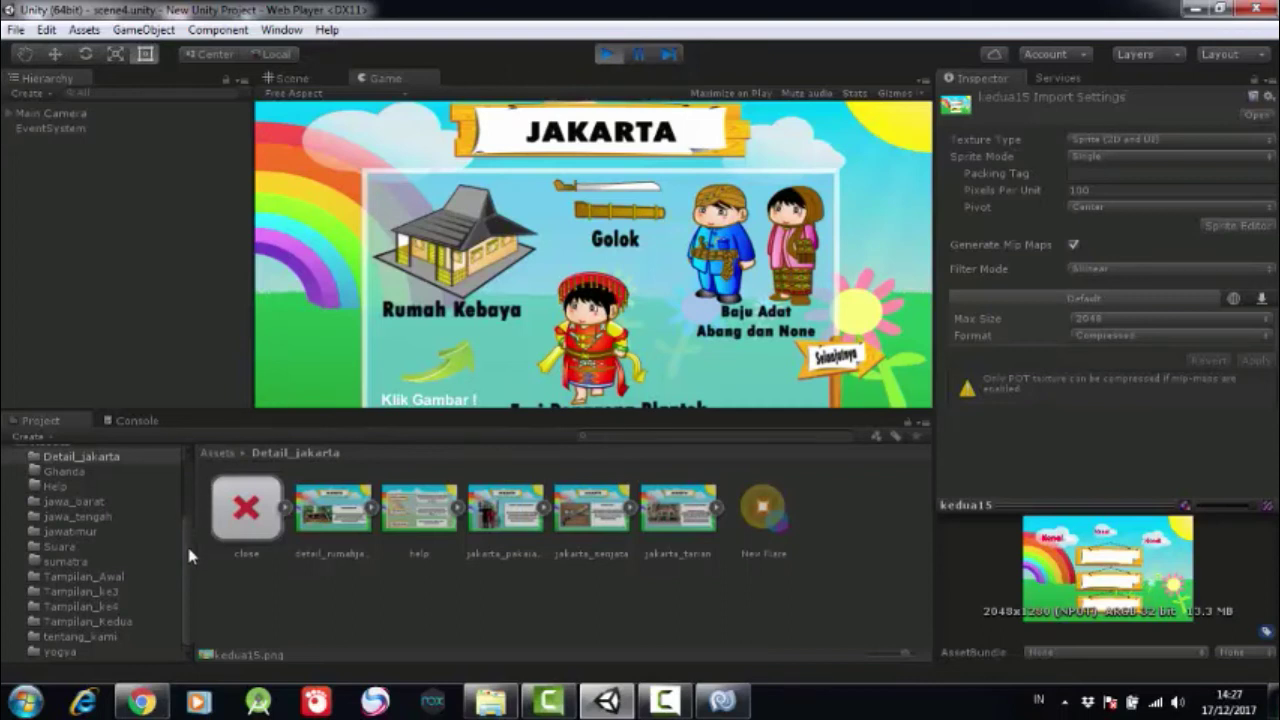
{"action": "scroll", "coordinate": [120, 550], "scroll_direction": "up", "scroll_amount": 5}
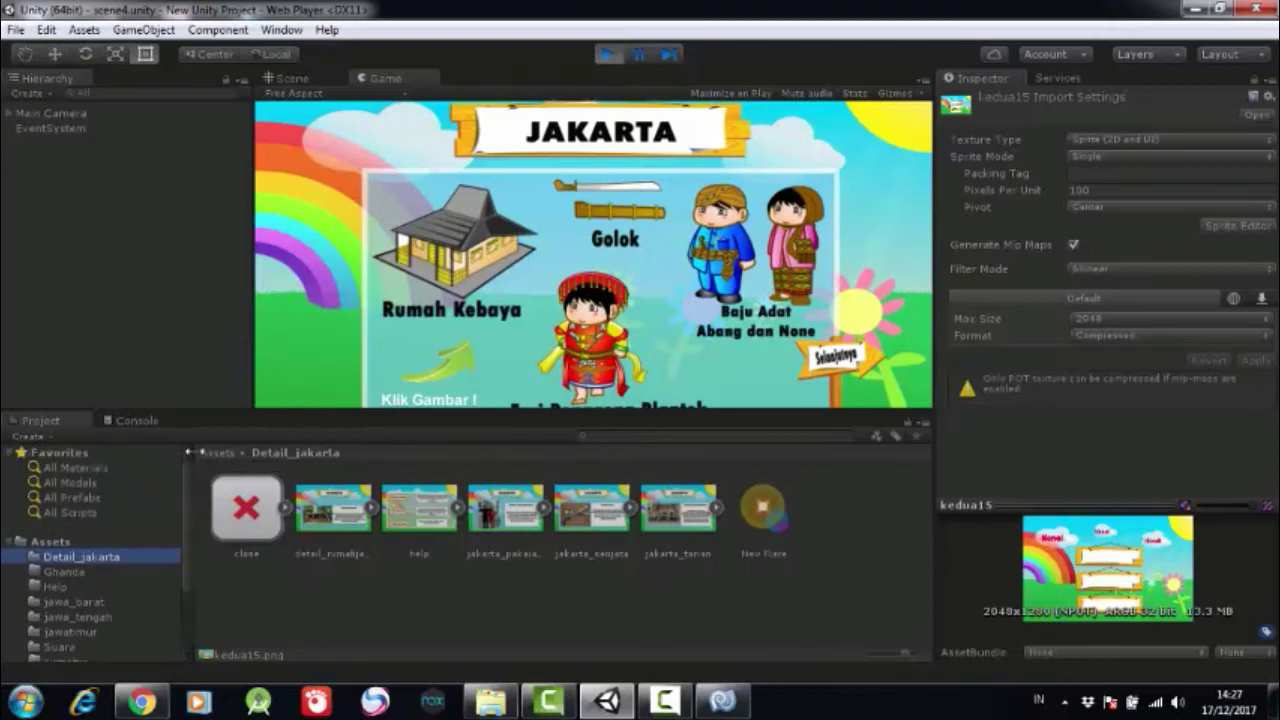
{"action": "left_click", "coordinate": [67, 543]}
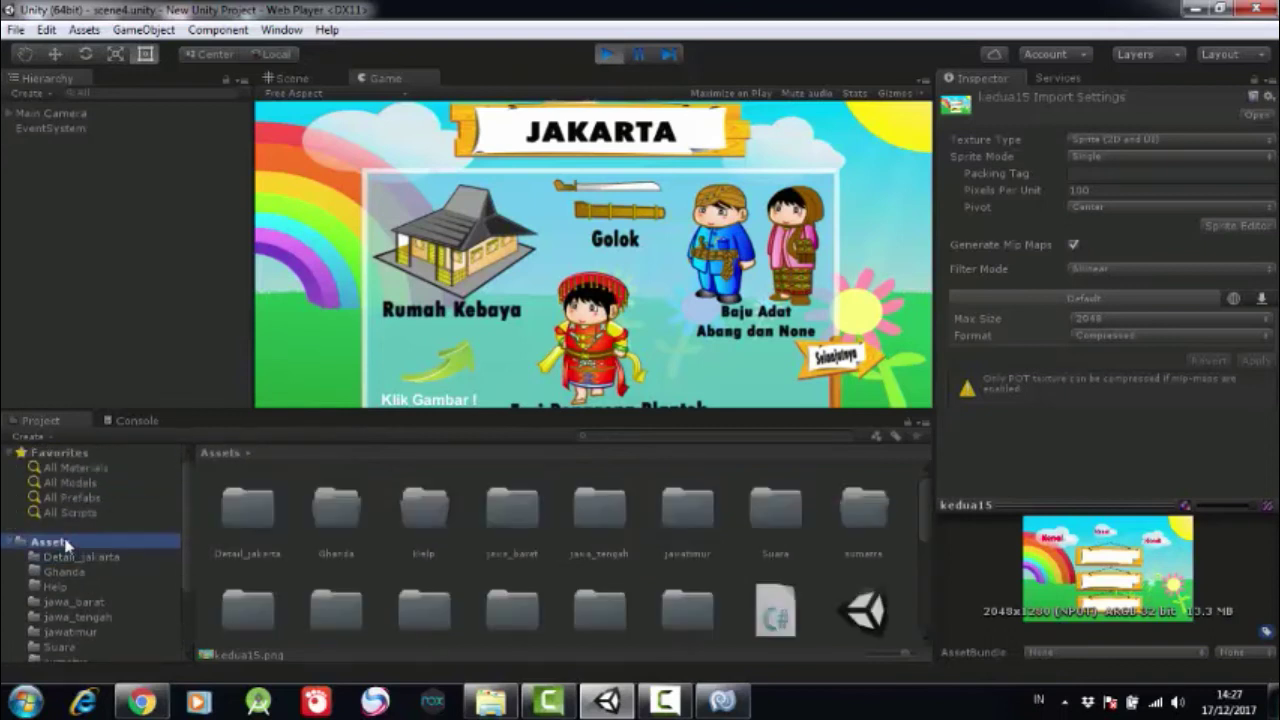
- Restart Play mode with Ctrl+P, then open and close the Abang dan None costume detail
{"action": "left_click", "coordinate": [607, 55]}
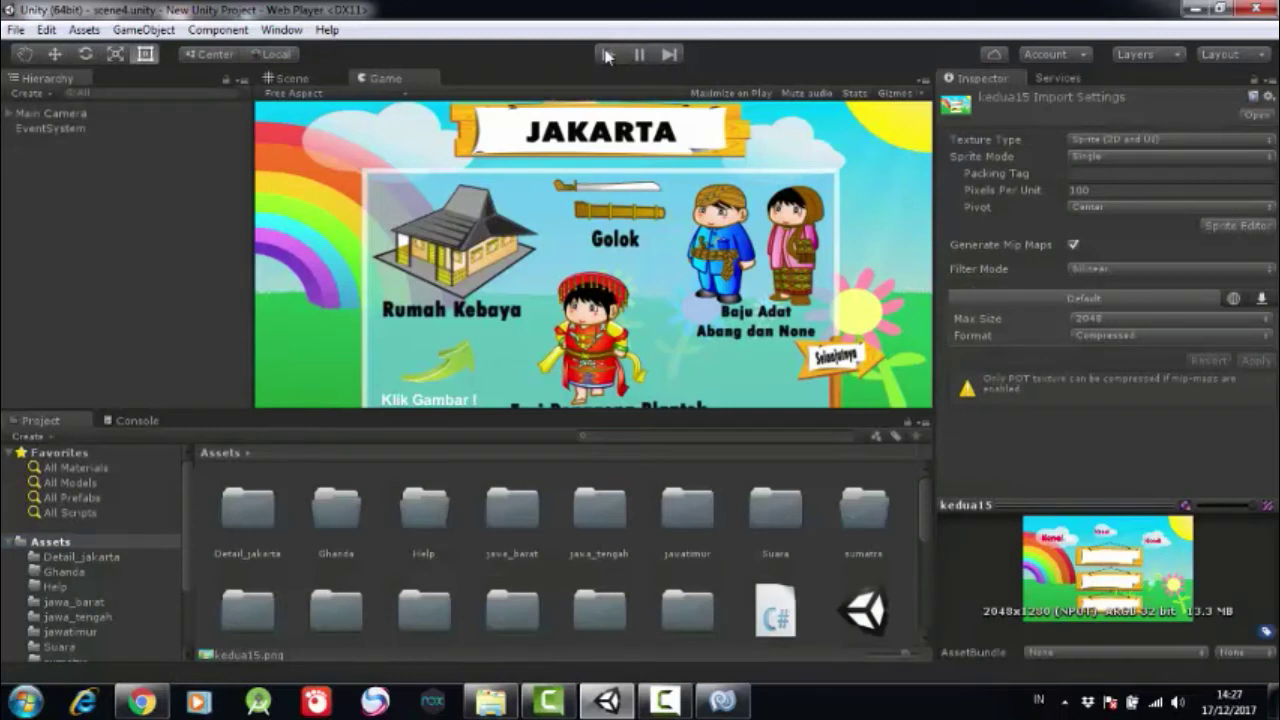
{"action": "key", "text": "ctrl+p"}
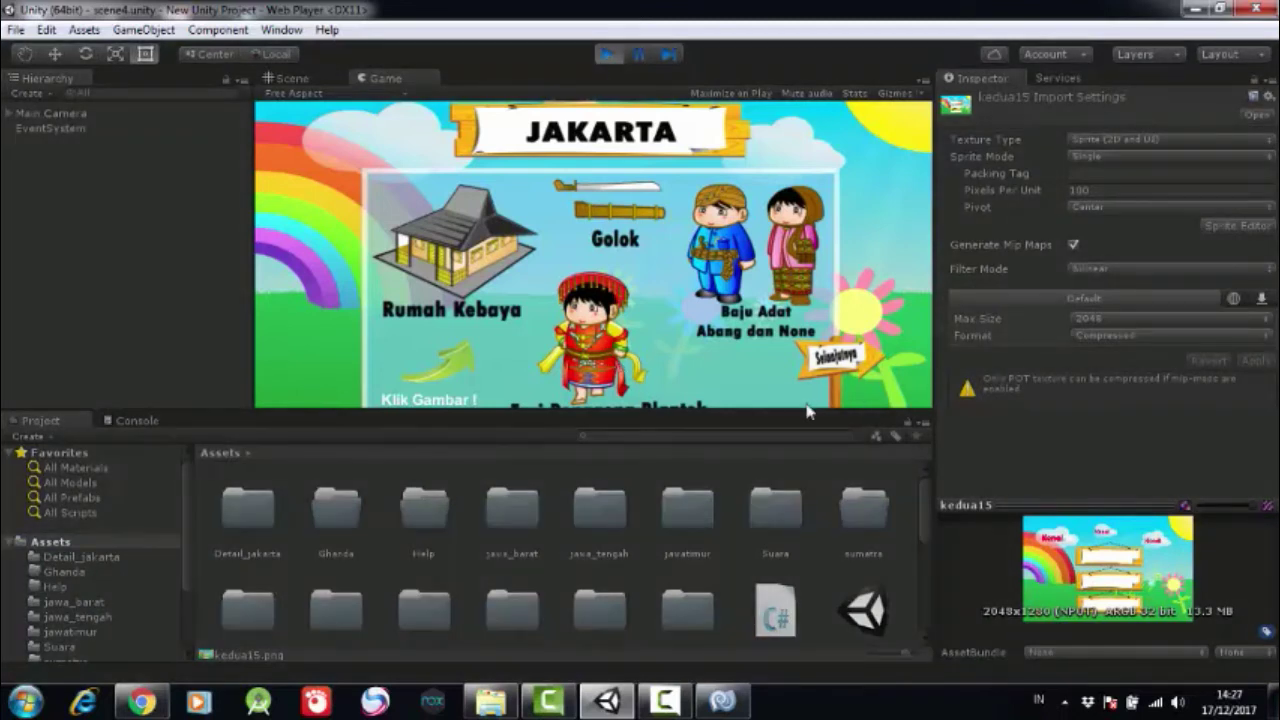
{"action": "left_click", "coordinate": [759, 291]}
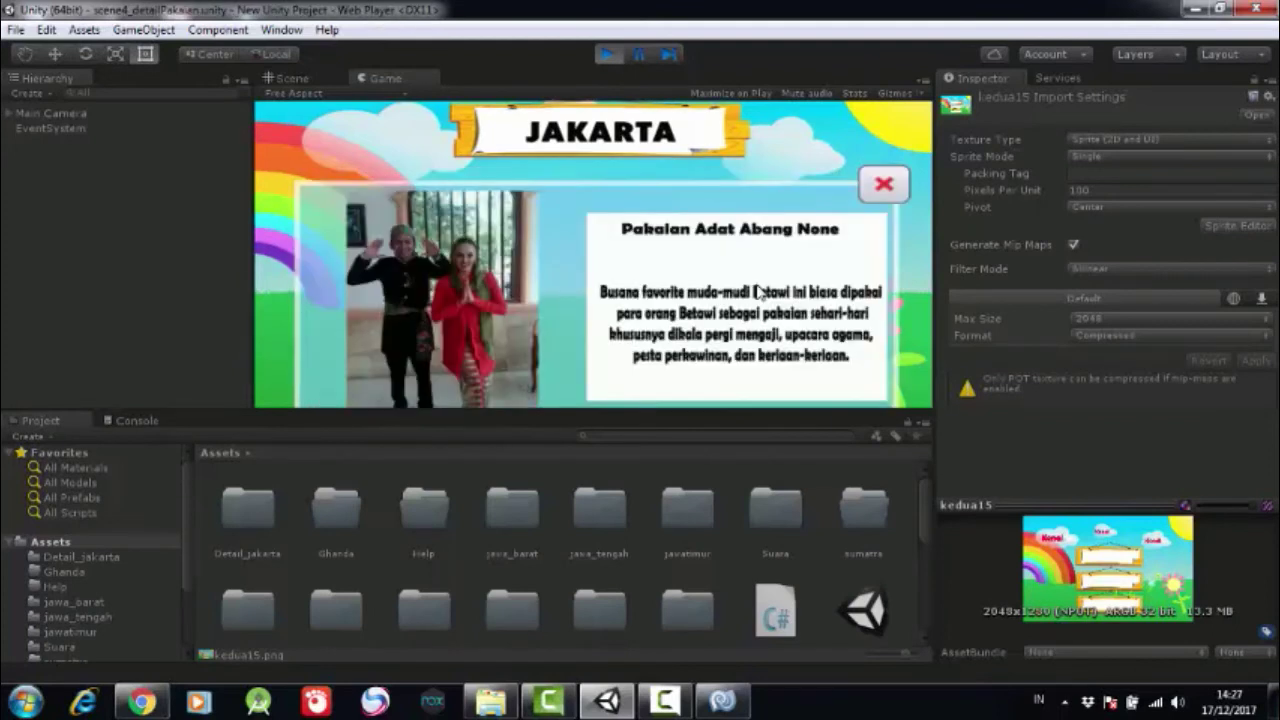
{"action": "left_click", "coordinate": [884, 184]}
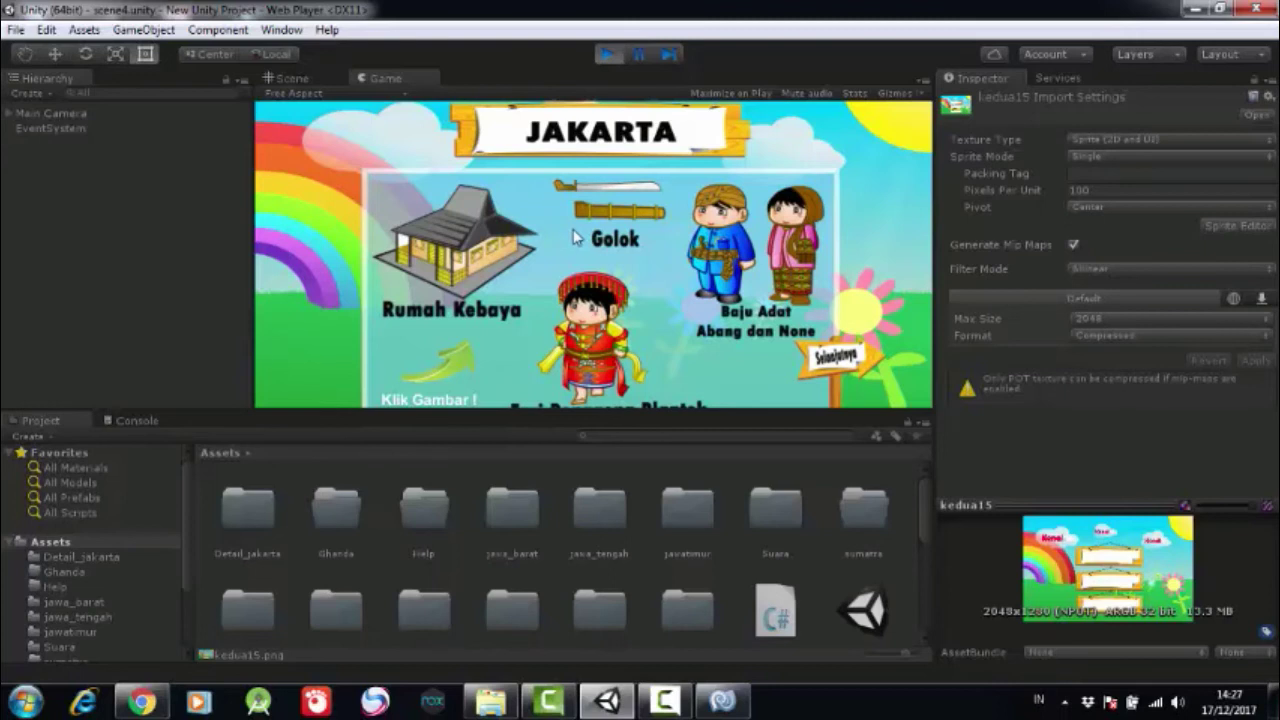
- Switch to MonoDevelop and open the scene2_budayaindonesia.cs script, scrolling toward its top
{"action": "left_click", "coordinate": [722, 700]}
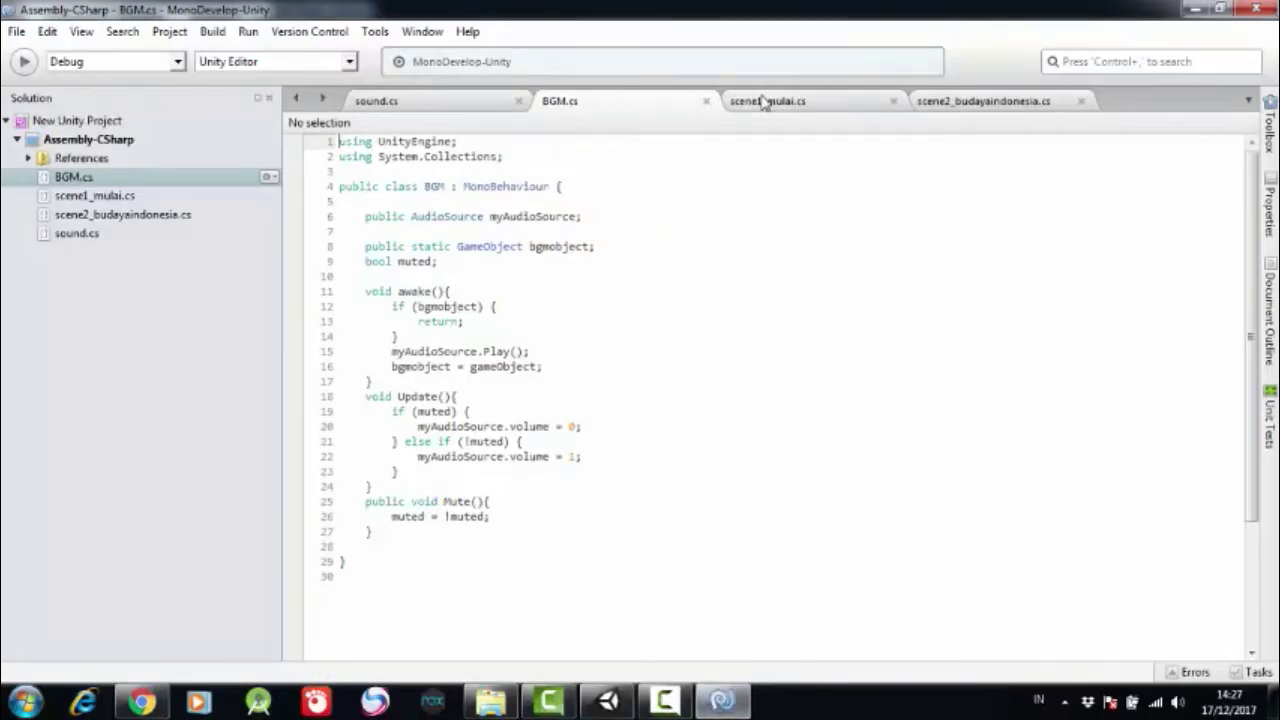
{"action": "left_click", "coordinate": [766, 101]}
{"action": "left_click", "coordinate": [924, 104]}
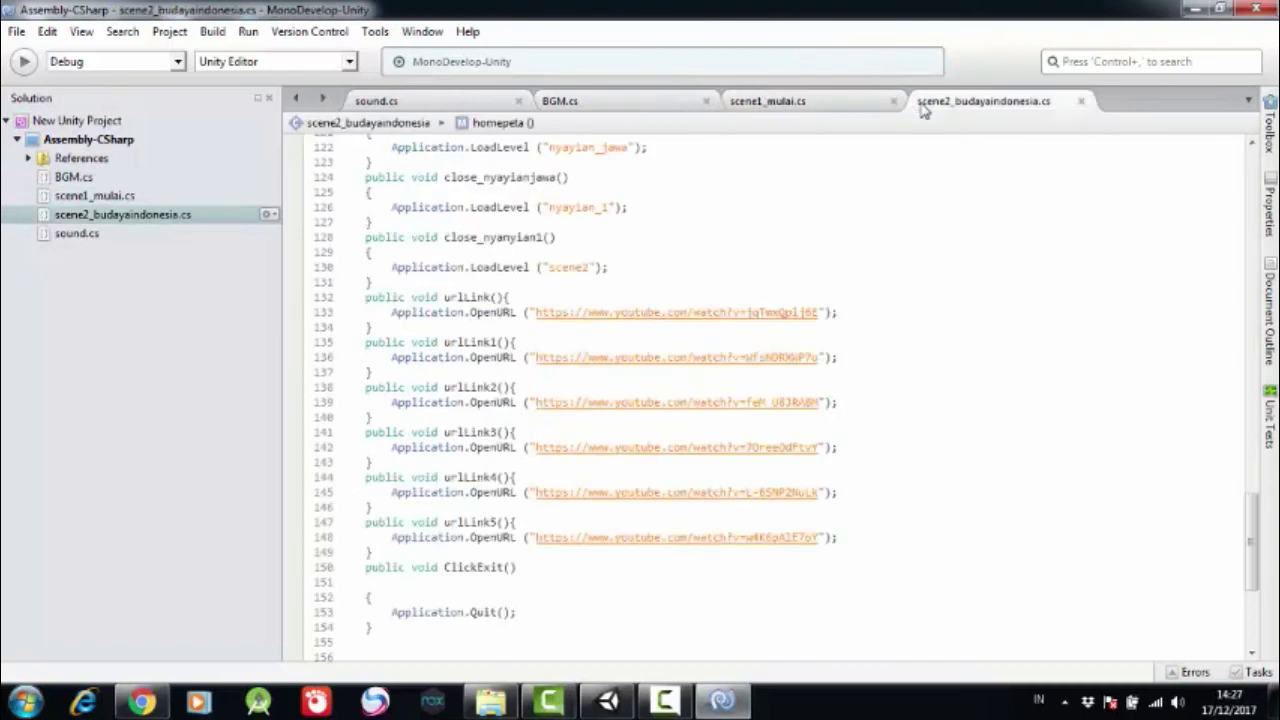
{"action": "scroll", "coordinate": [1252, 495], "scroll_direction": "up", "scroll_amount": 1}
{"action": "scroll", "coordinate": [1252, 495], "scroll_direction": "up", "scroll_amount": 6}
{"action": "scroll", "coordinate": [1252, 495], "scroll_direction": "up", "scroll_amount": 4}
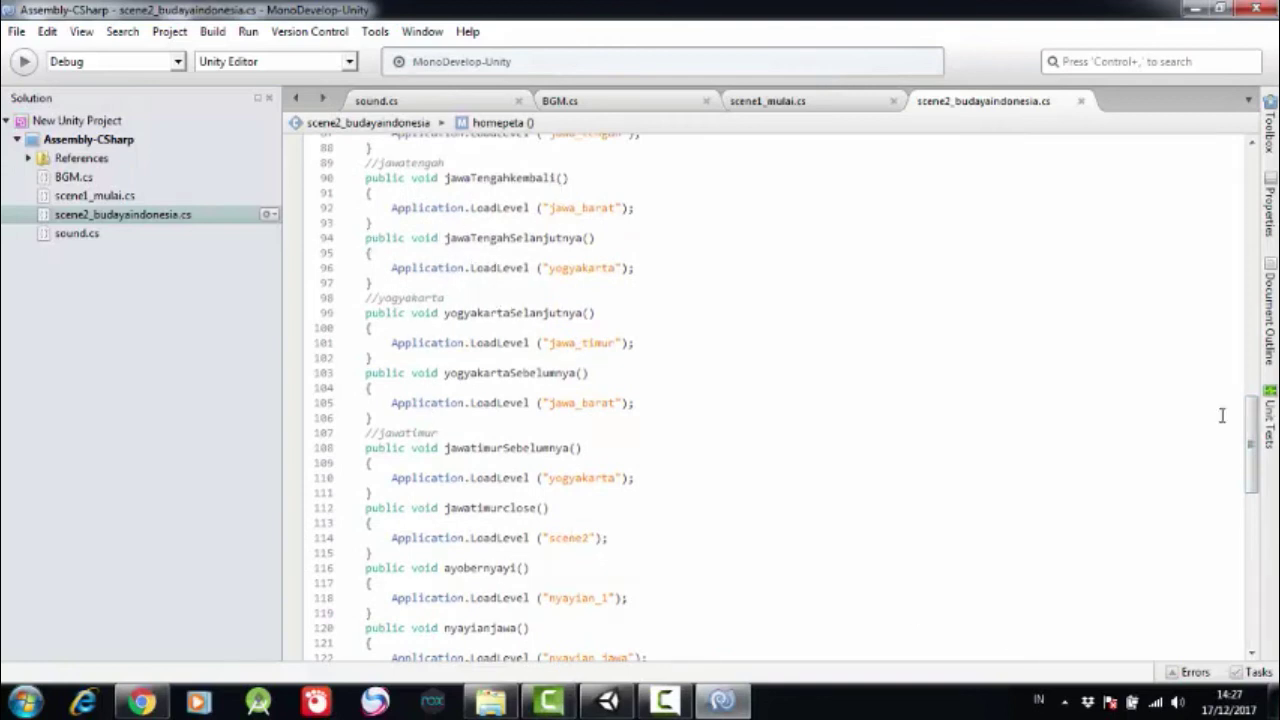
{"action": "scroll", "coordinate": [1255, 416], "scroll_direction": "up", "scroll_amount": 2}
{"action": "left_click_drag", "start_coordinate": [1255, 416], "coordinate": [1252, 366]}
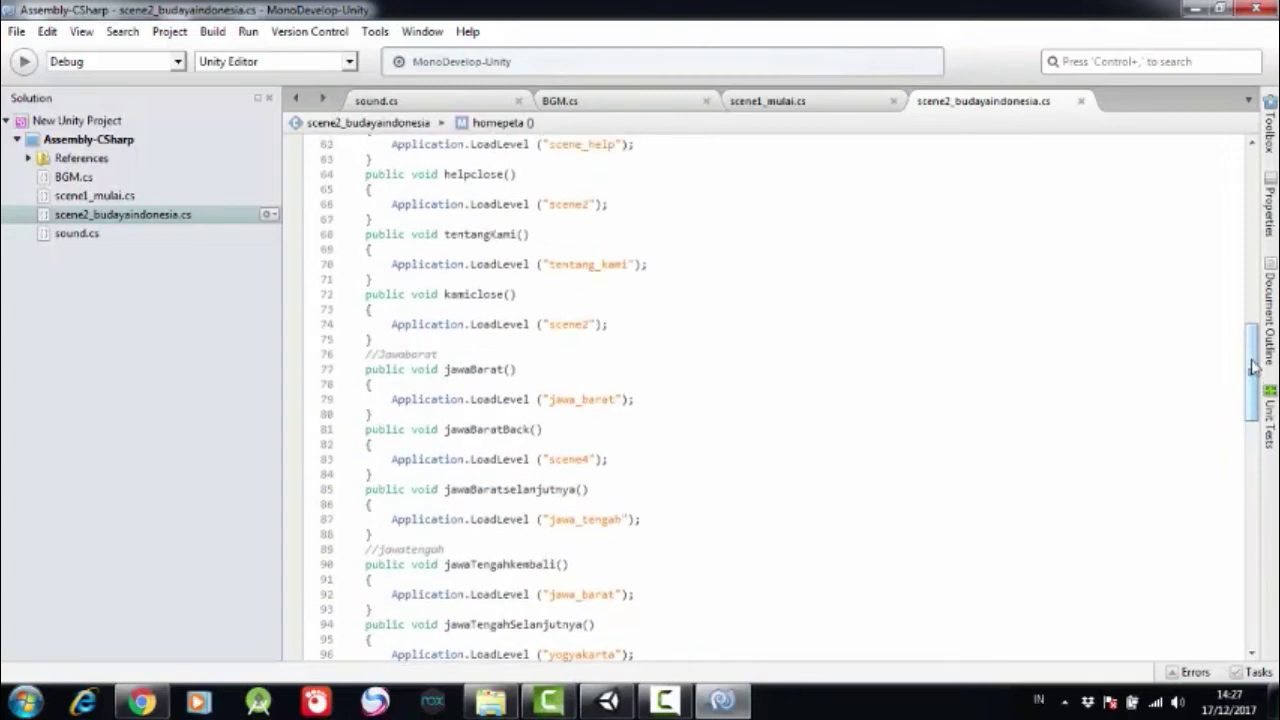
- Scroll to the Jakarta functions like detailRumahJakarta and bajuAdatJakarta, then return to Unity
{"action": "left_click", "coordinate": [607, 700]}
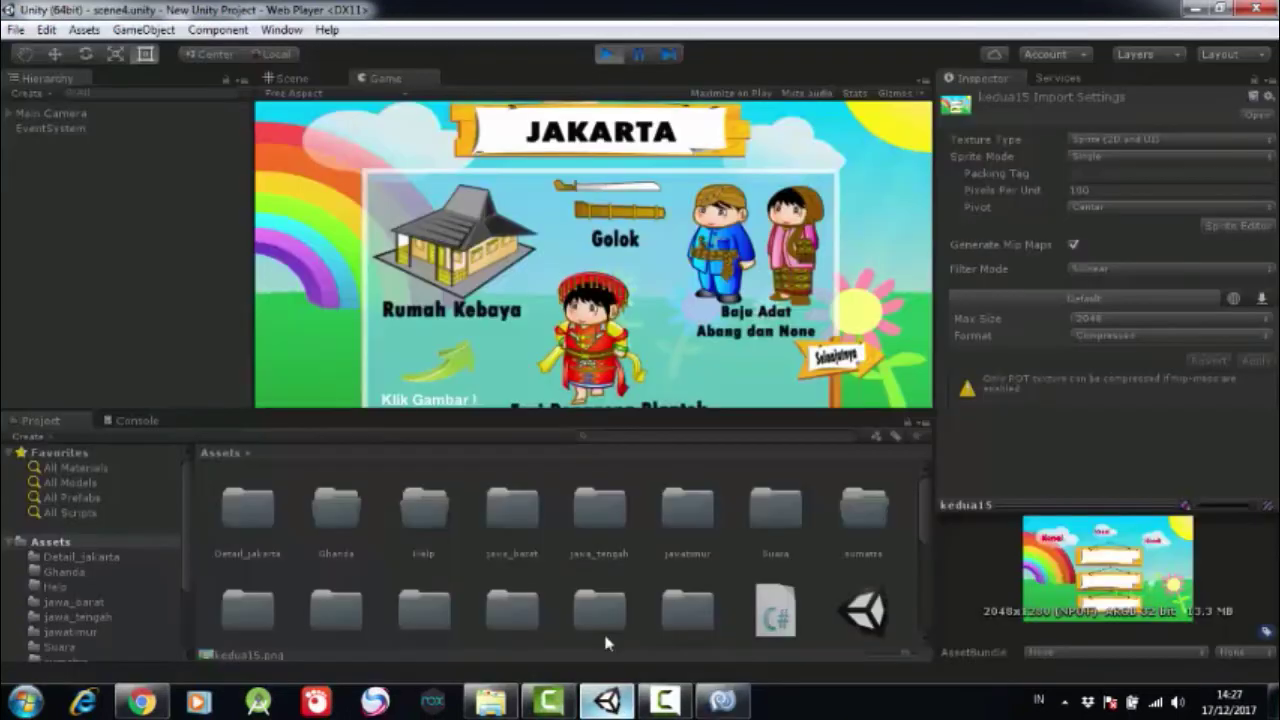
{"action": "left_click", "coordinate": [722, 700]}
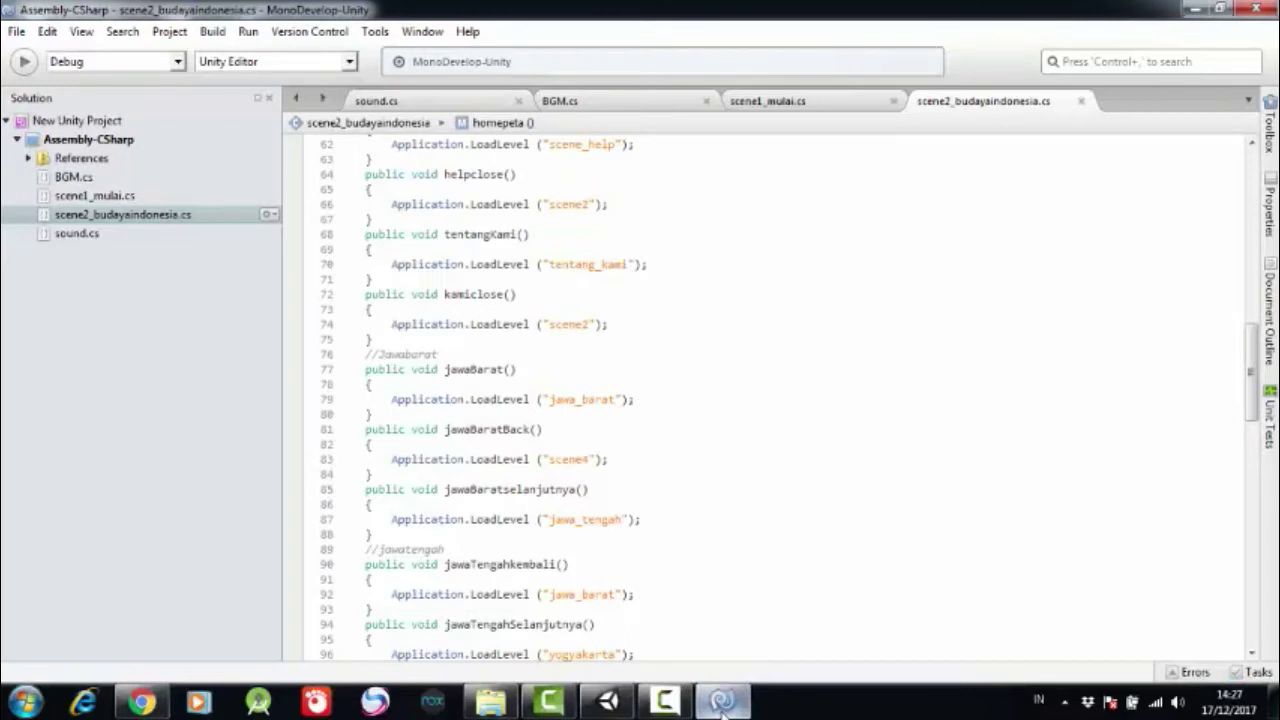
{"action": "left_click_drag", "start_coordinate": [1252, 400], "coordinate": [1258, 337]}
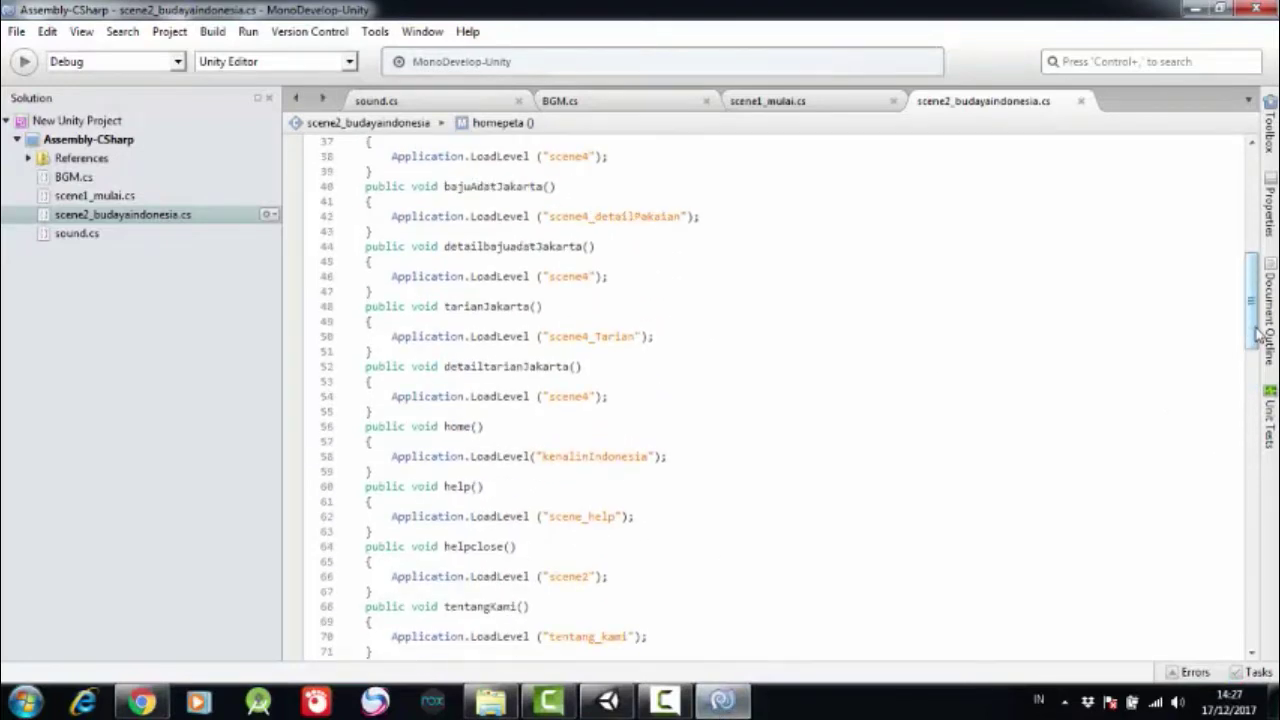
{"action": "left_click_drag", "start_coordinate": [1257, 340], "coordinate": [1257, 314]}
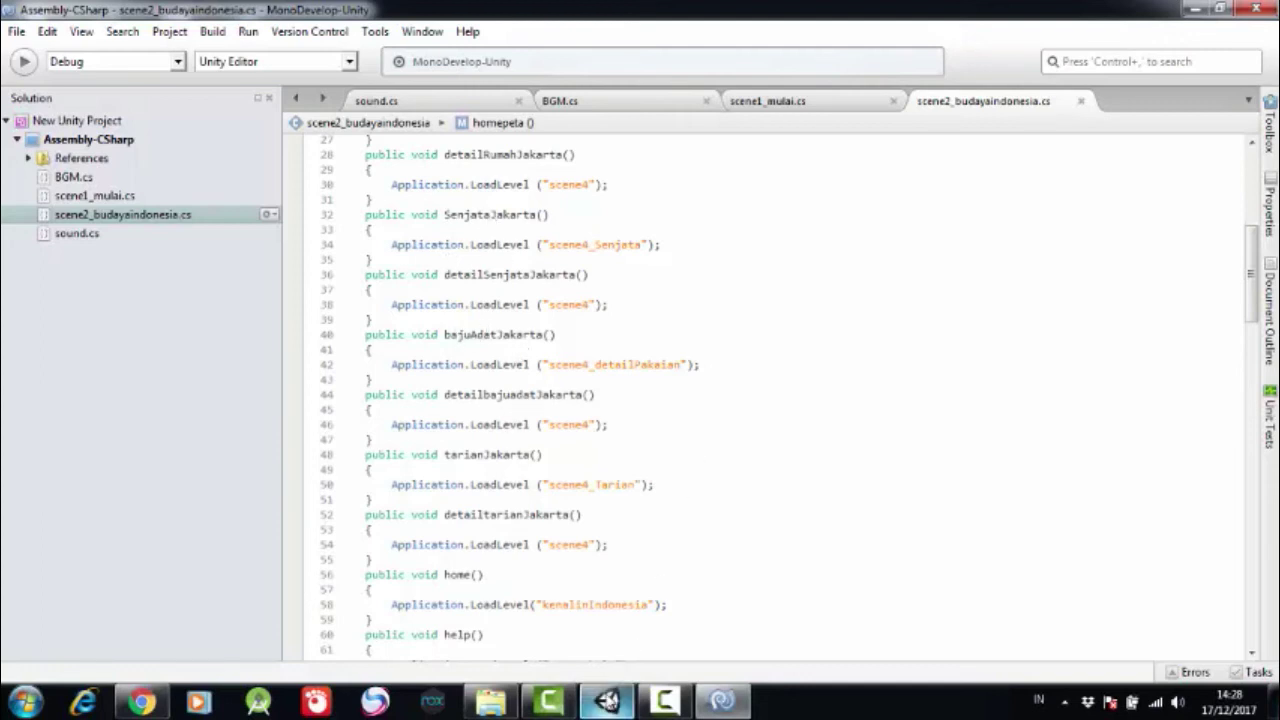
{"action": "left_click", "coordinate": [607, 700]}
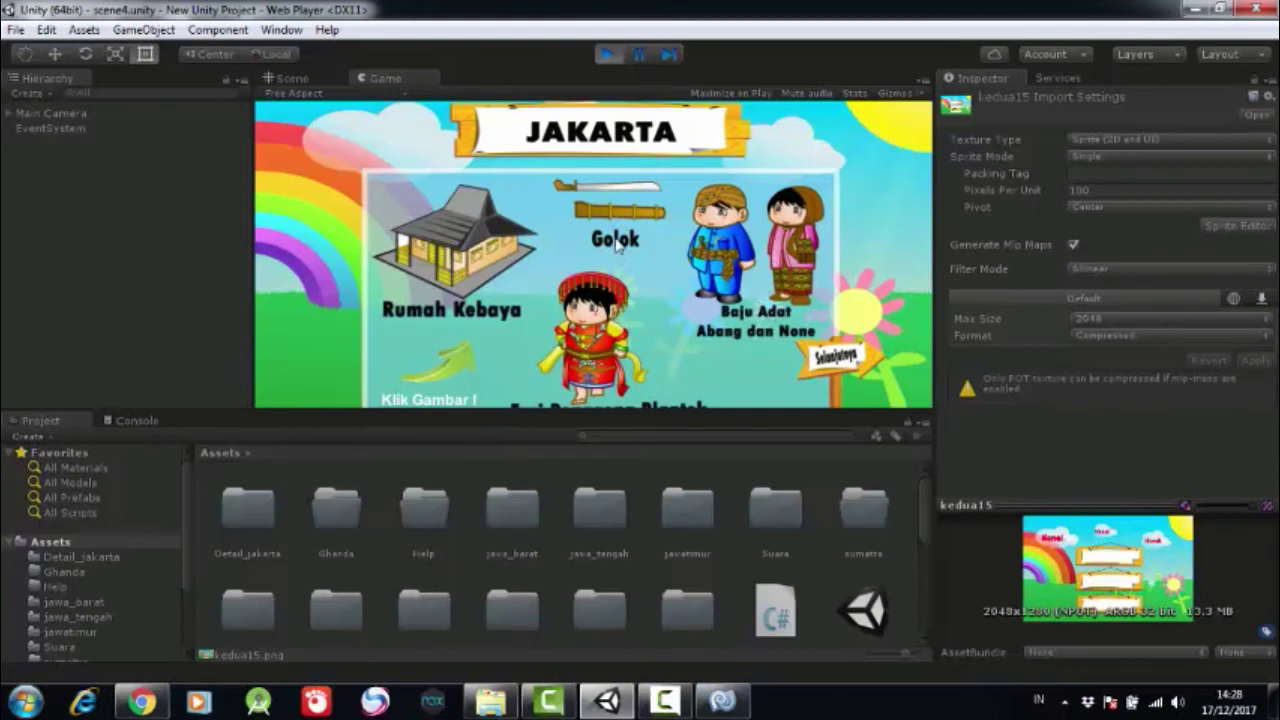
- Open and close the Rumah Kebaya house and Golok weapon detail pages, returning to Jakarta each time
{"action": "left_click", "coordinate": [592, 469]}
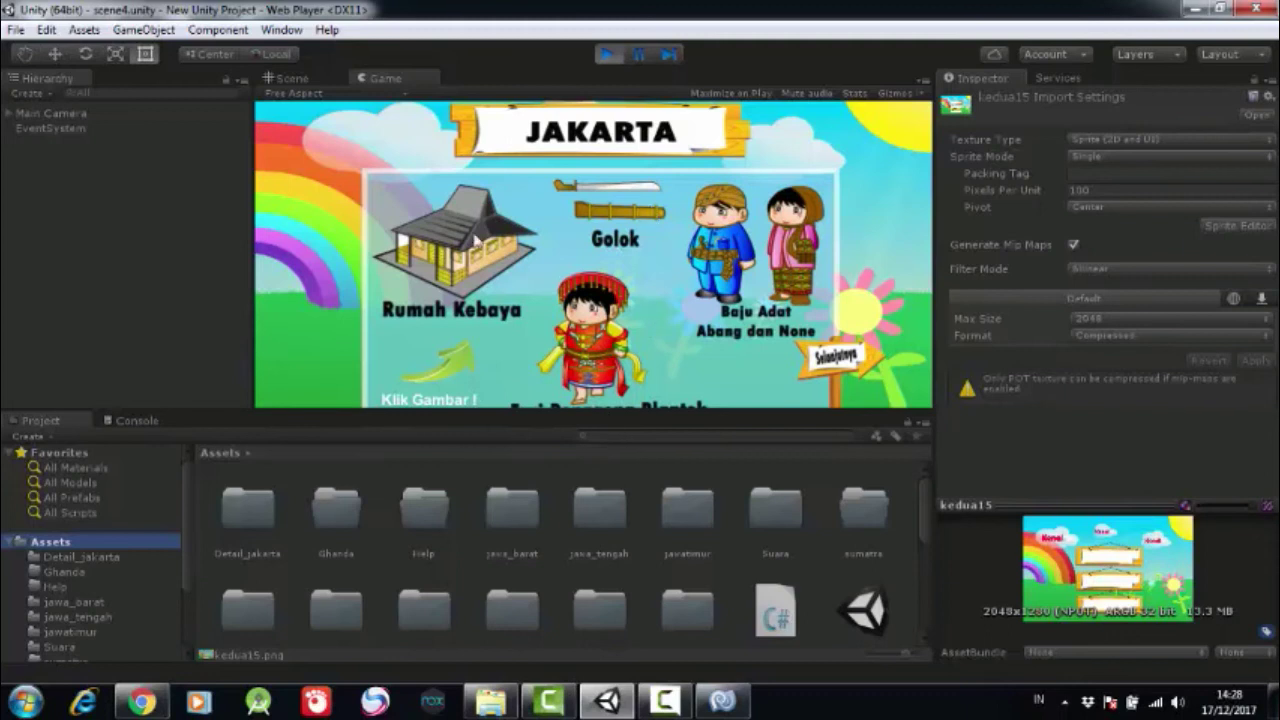
{"action": "left_click", "coordinate": [476, 242]}
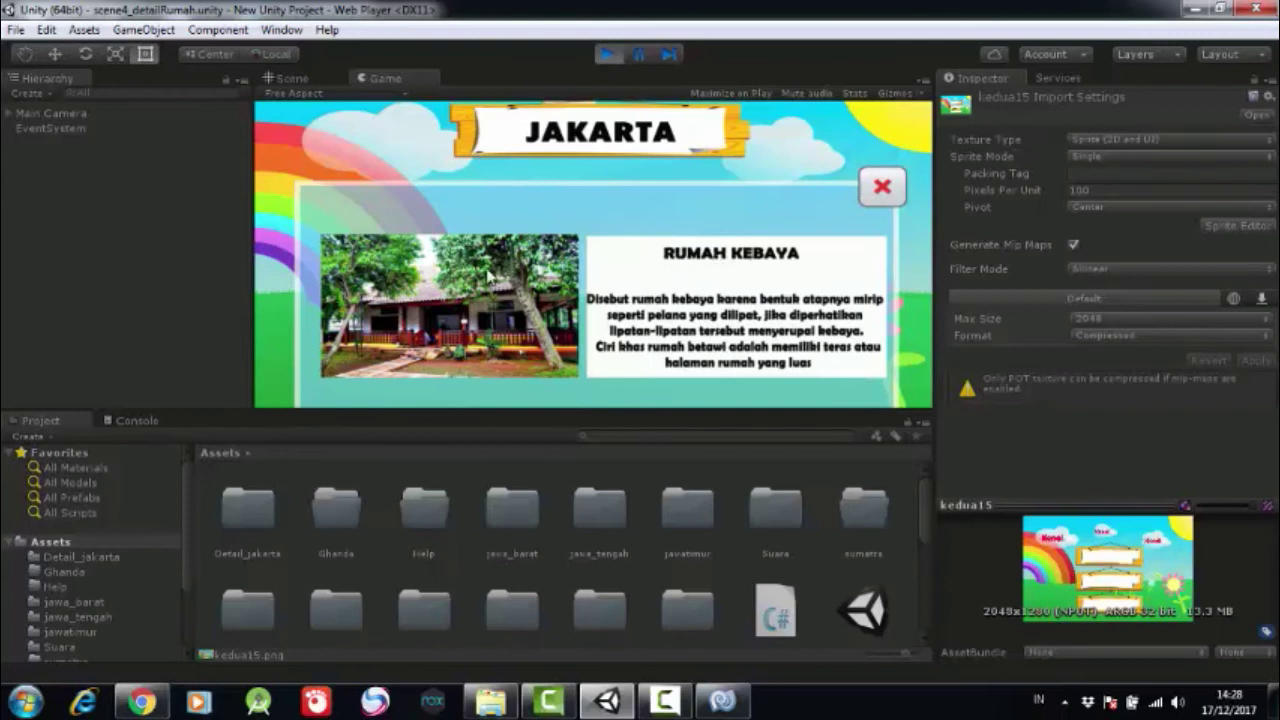
{"action": "left_click", "coordinate": [884, 195]}
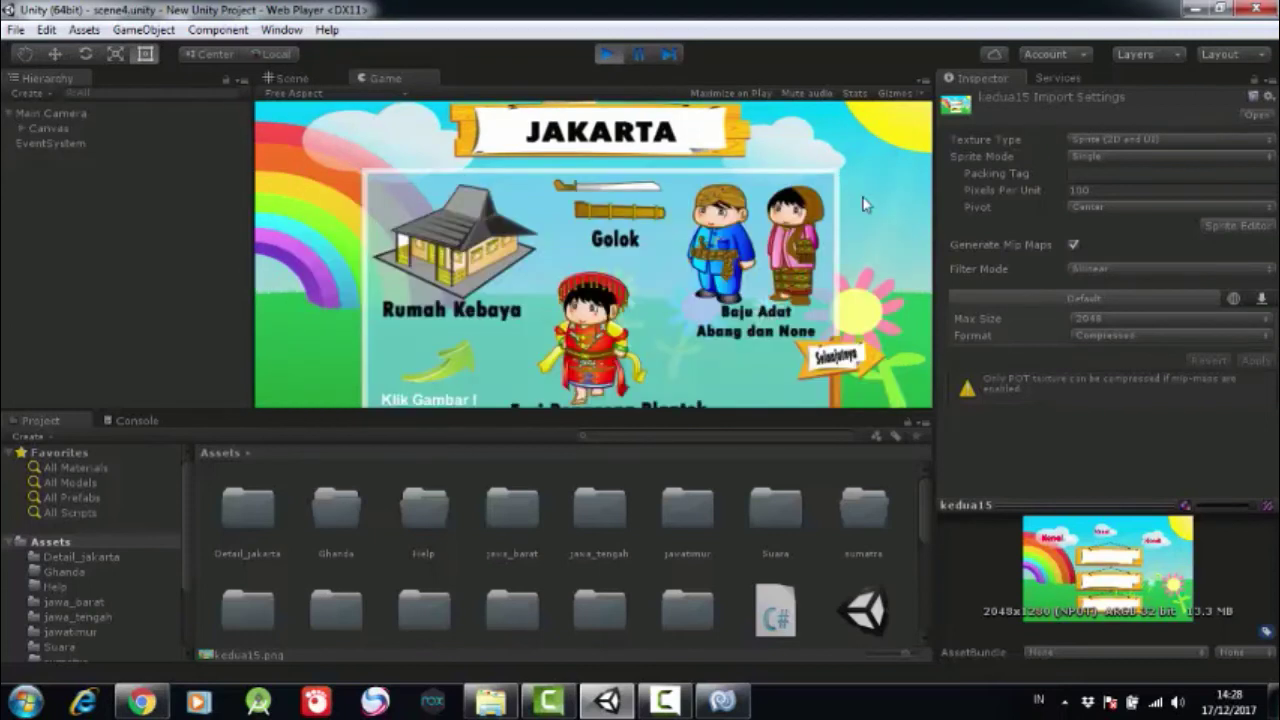
{"action": "left_click", "coordinate": [626, 226]}
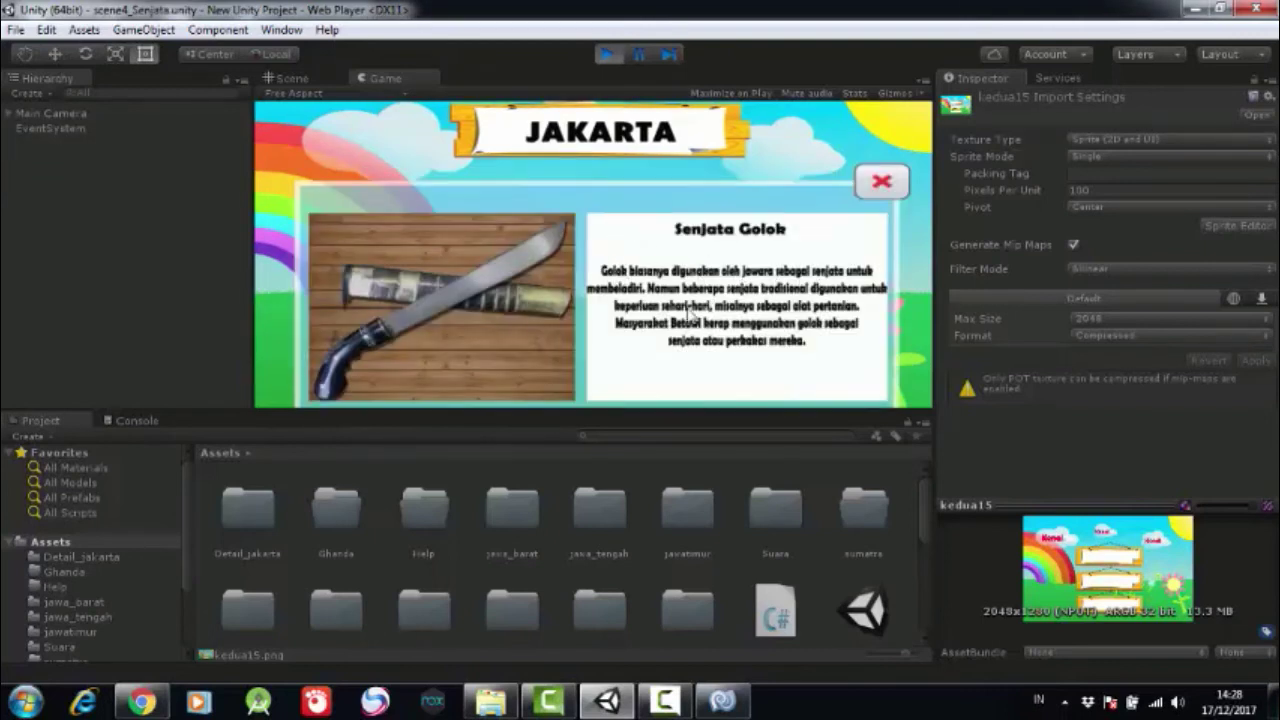
{"action": "left_click", "coordinate": [881, 181]}
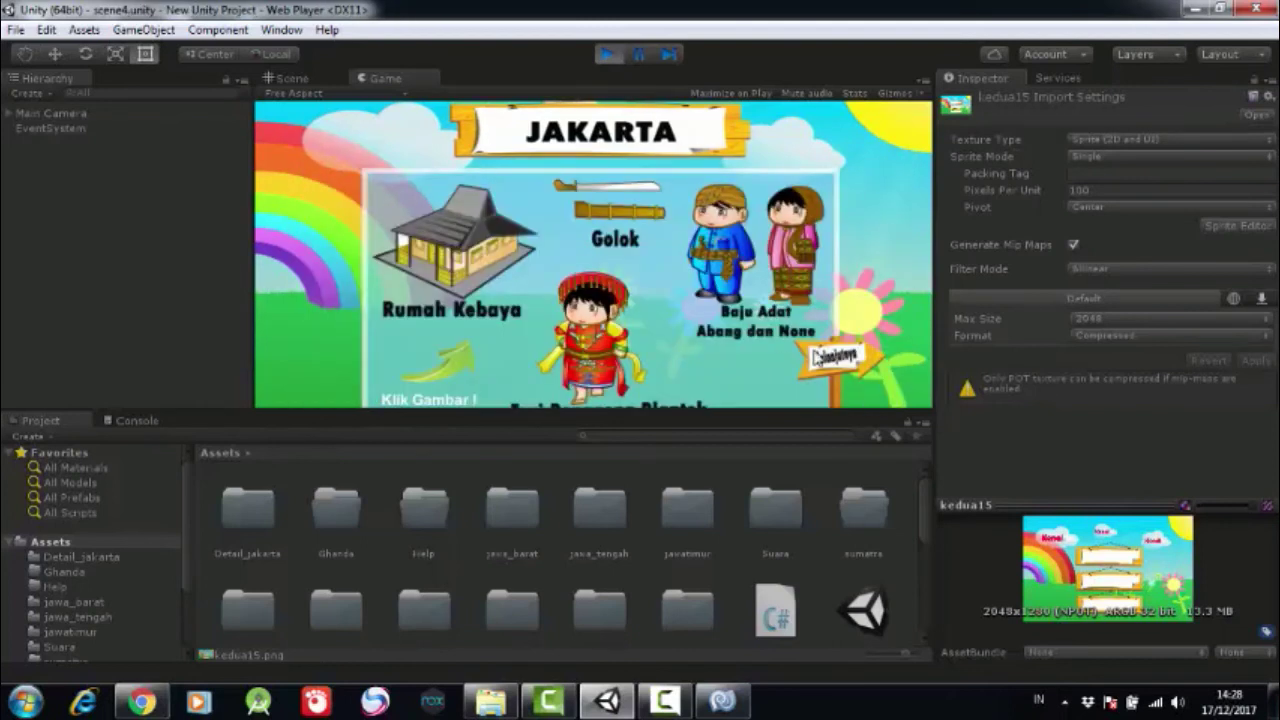
- Page through Jawa Barat, Jawa Tengah, Yogyakarta and Jawa Timur, then close back to the main menu
{"action": "left_click", "coordinate": [821, 357]}
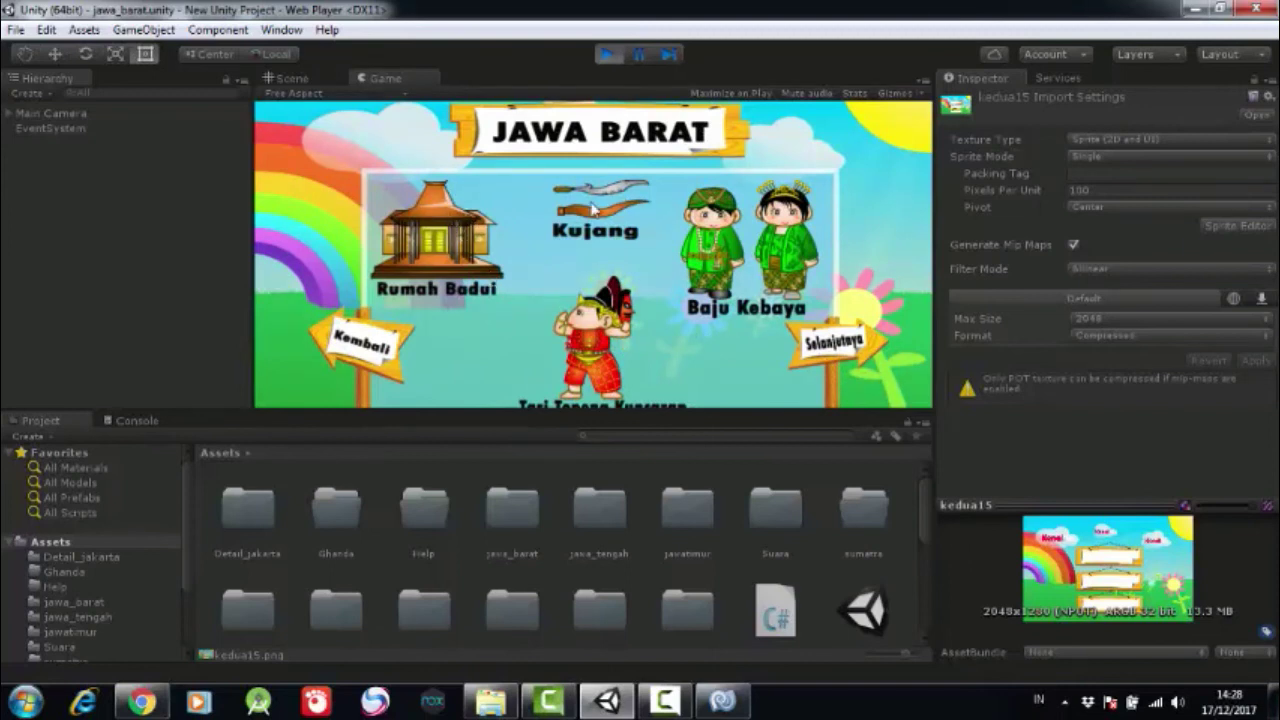
{"action": "left_click", "coordinate": [829, 347]}
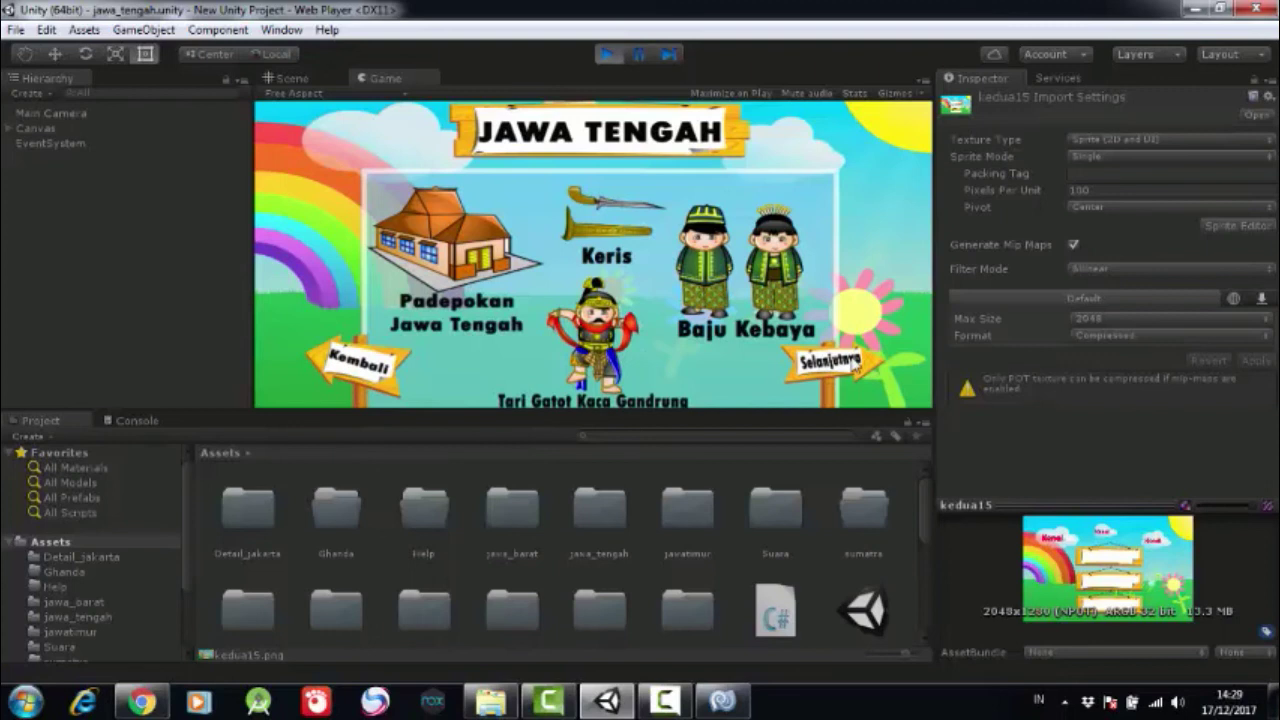
{"action": "left_click", "coordinate": [854, 366]}
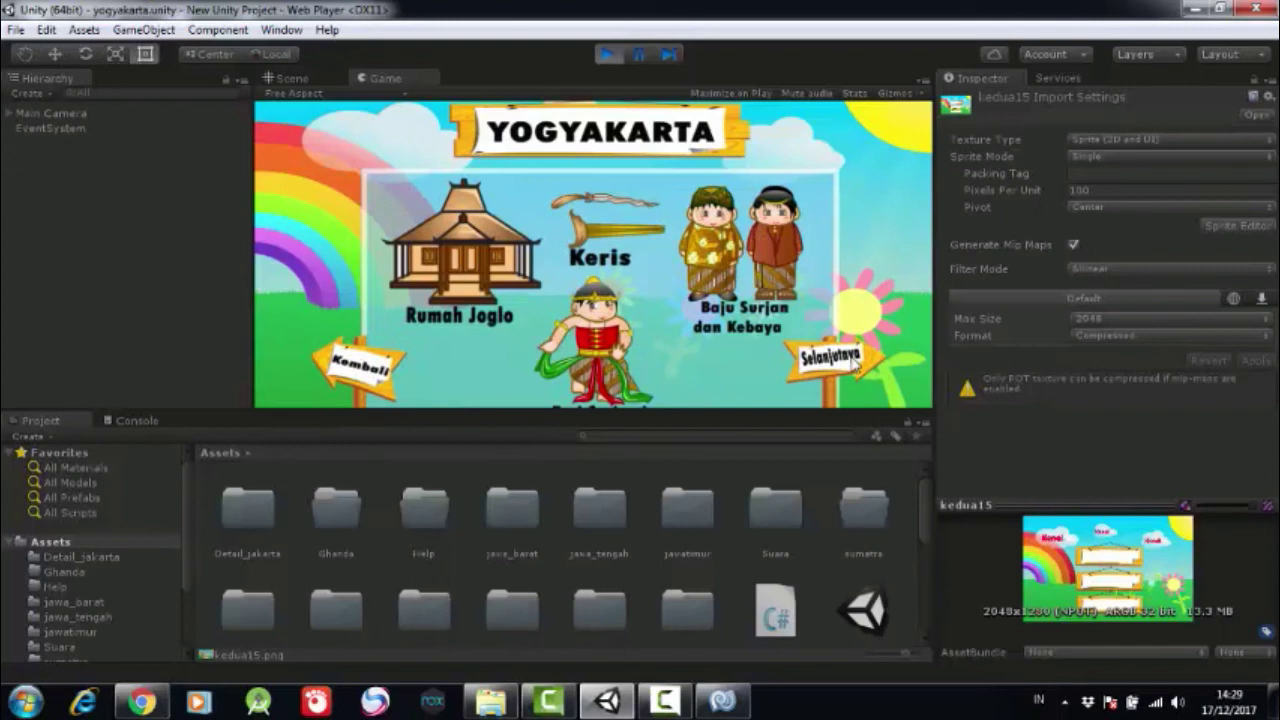
{"action": "left_click", "coordinate": [854, 366]}
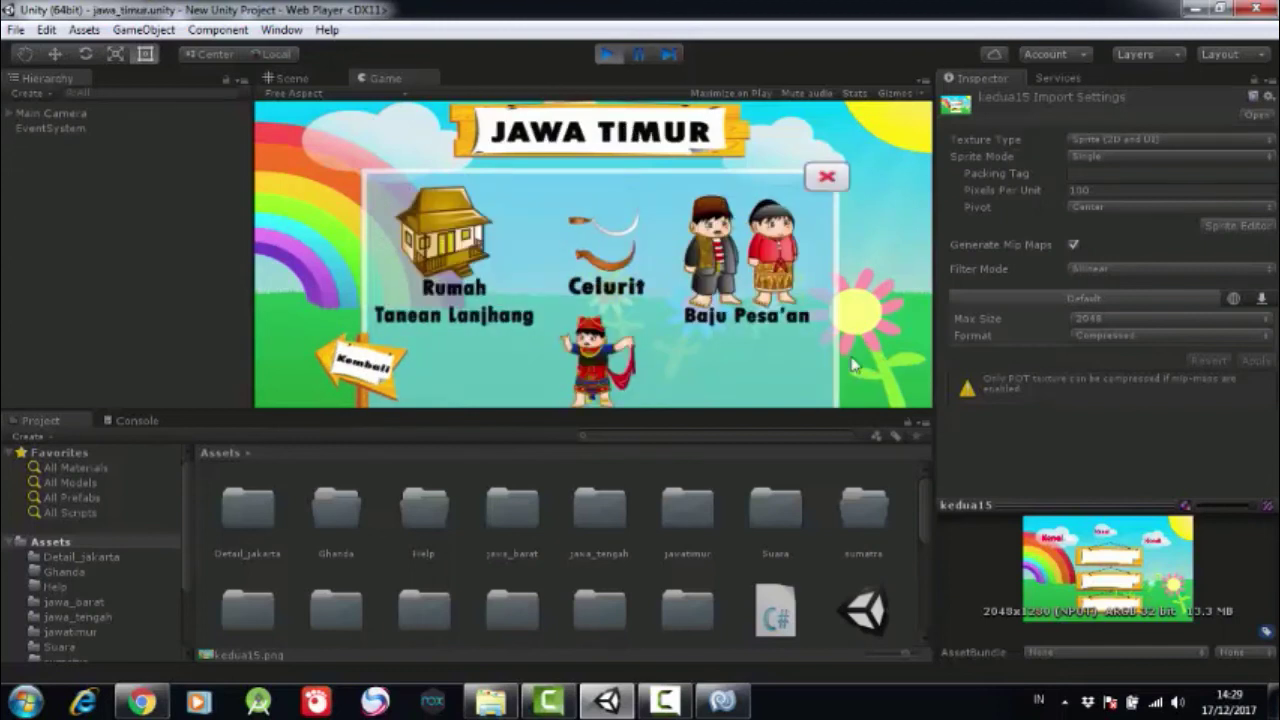
{"action": "left_click", "coordinate": [826, 180]}
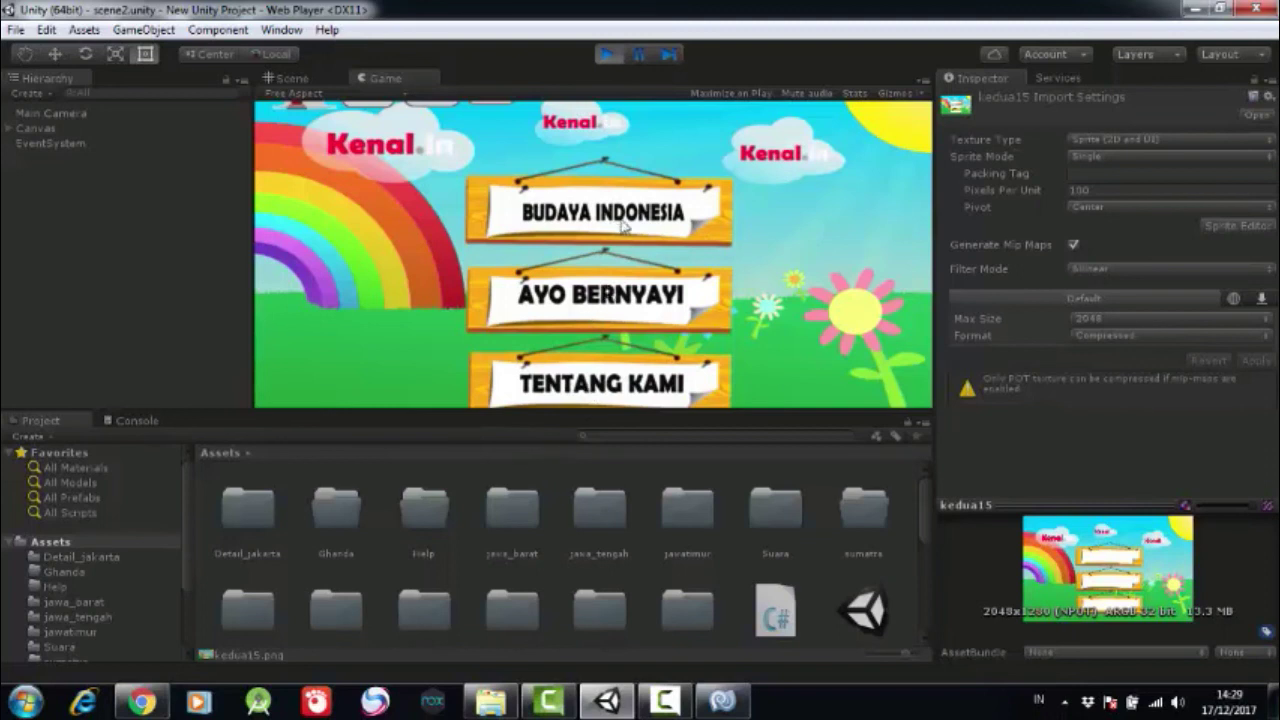
- Enter AYO BERNYAYI, pick Jawa on the Indonesia map, and close the unavailable YouTube video
{"action": "left_click", "coordinate": [627, 300]}
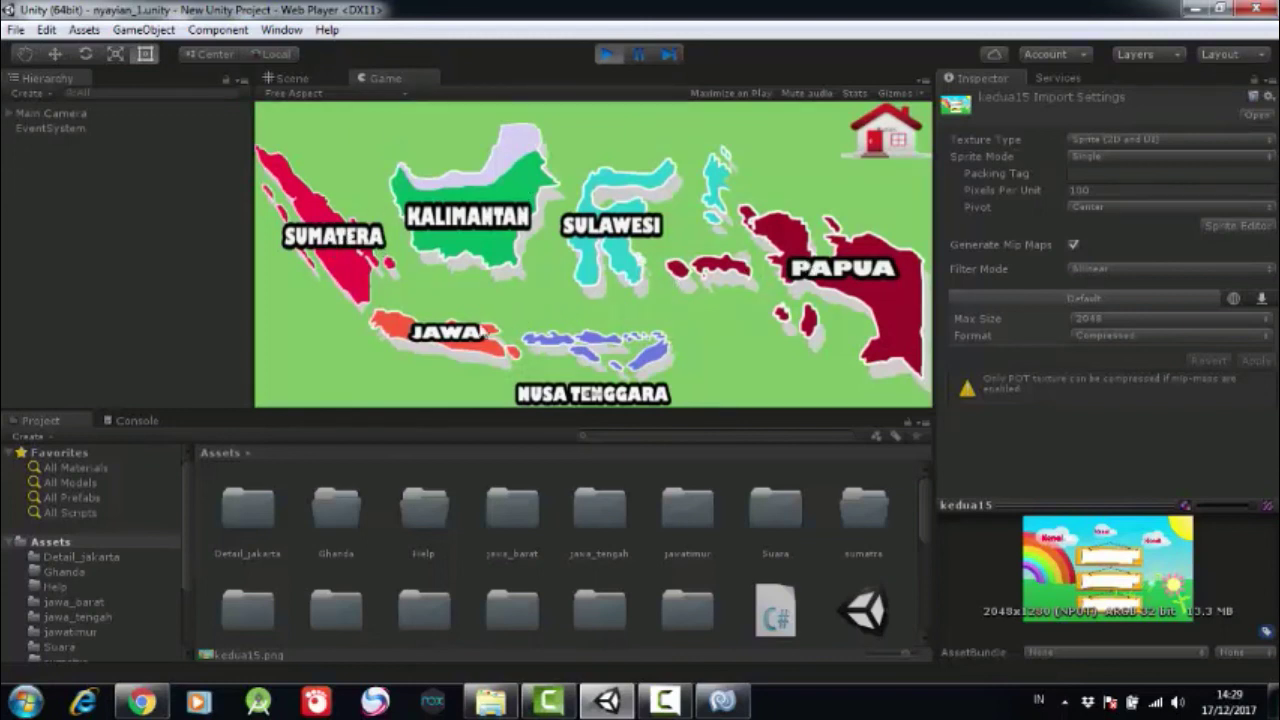
{"action": "left_click", "coordinate": [455, 342]}
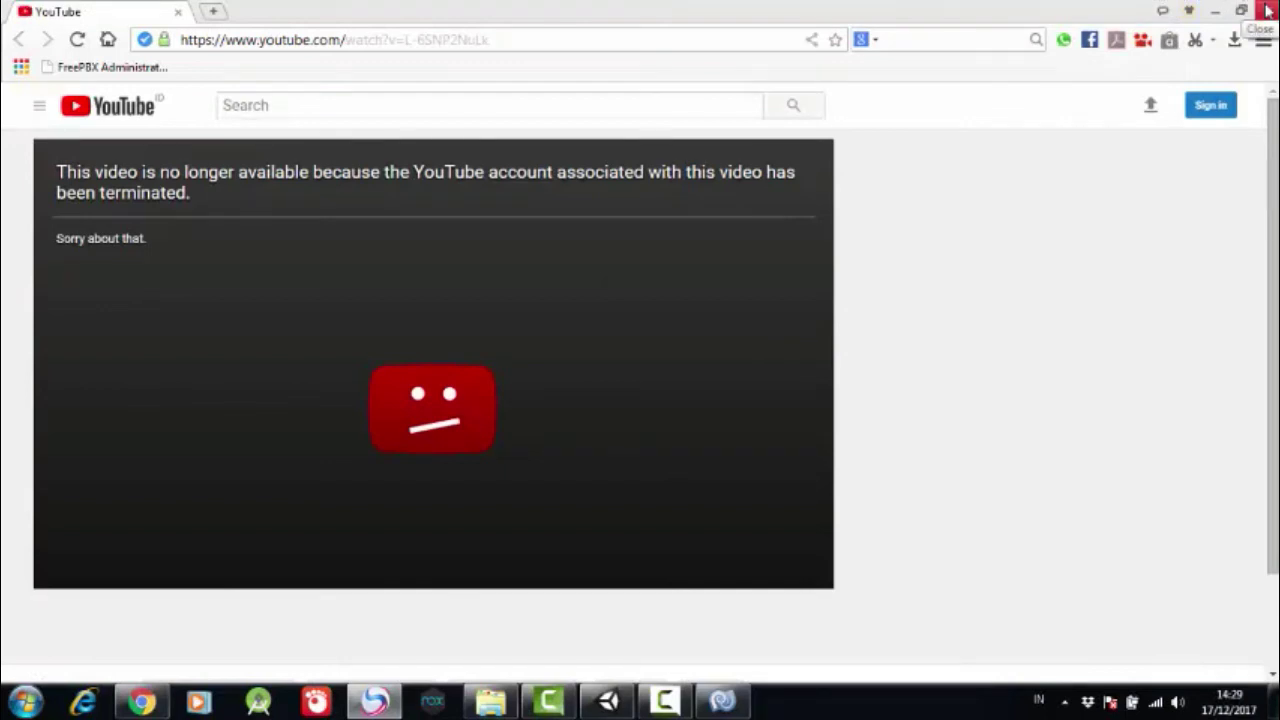
{"action": "left_click", "coordinate": [1268, 10]}
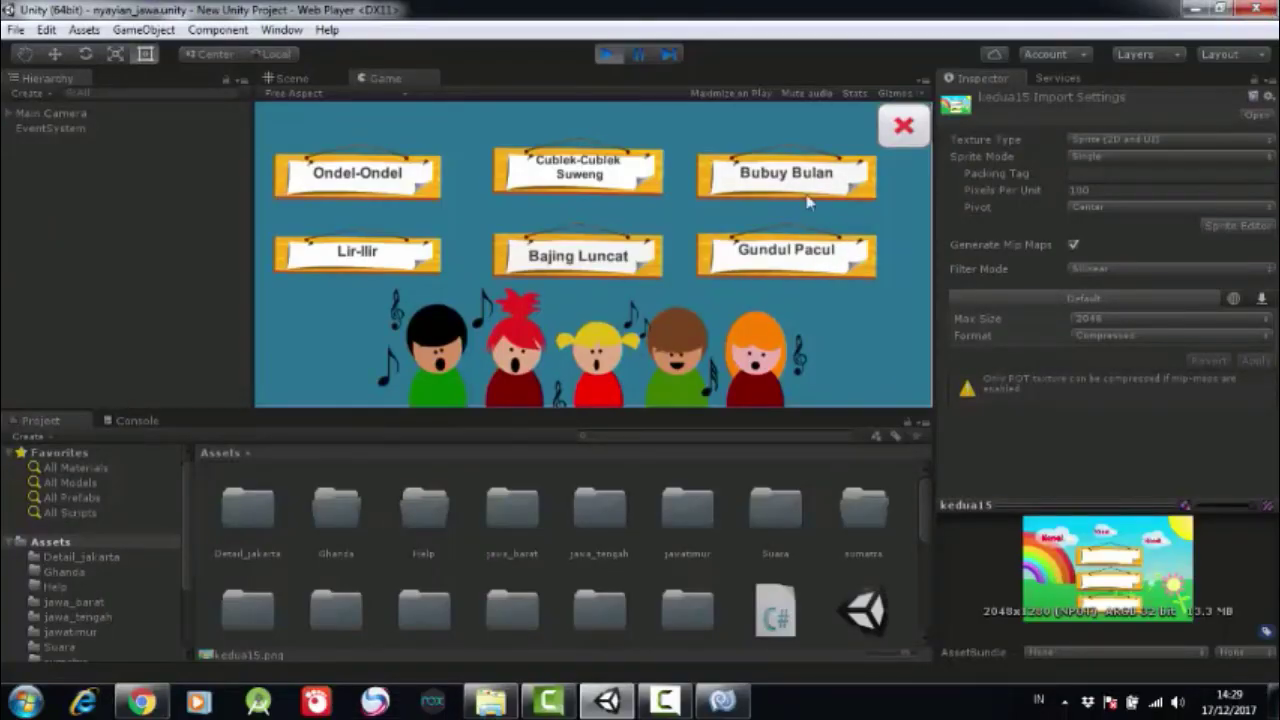
{"action": "left_click", "coordinate": [350, 181]}
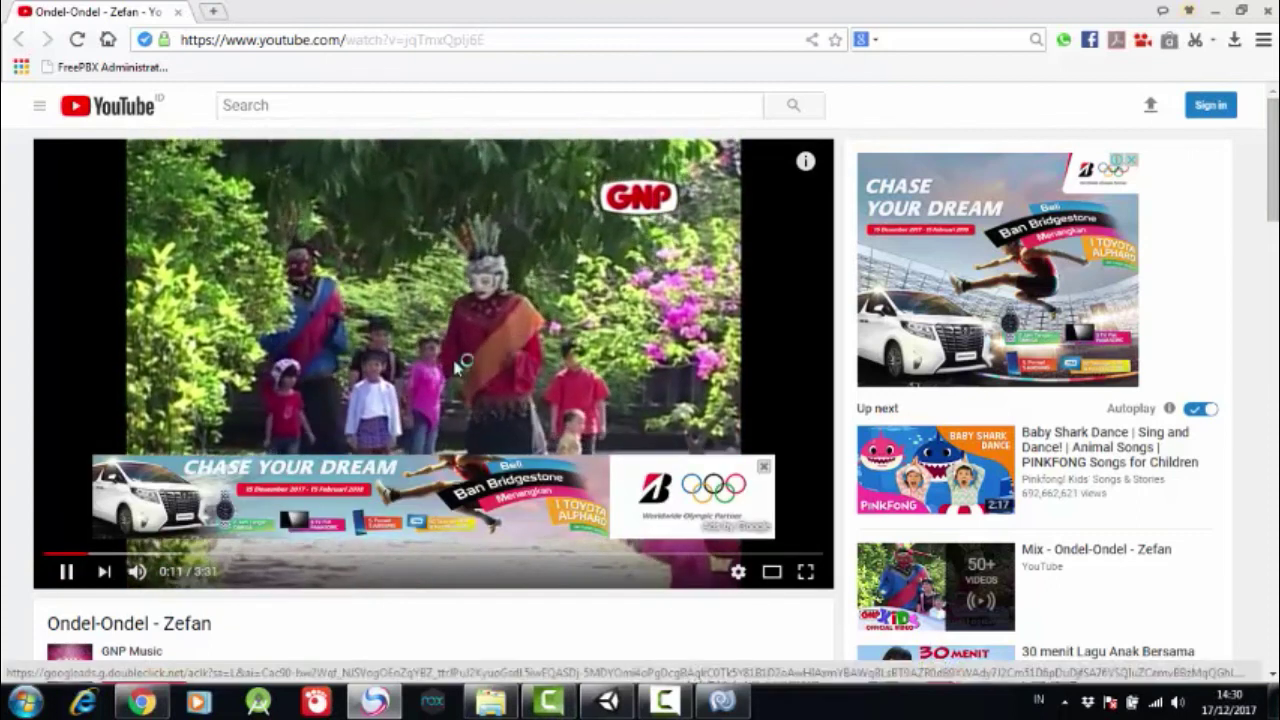
{"action": "left_click", "coordinate": [455, 368]}
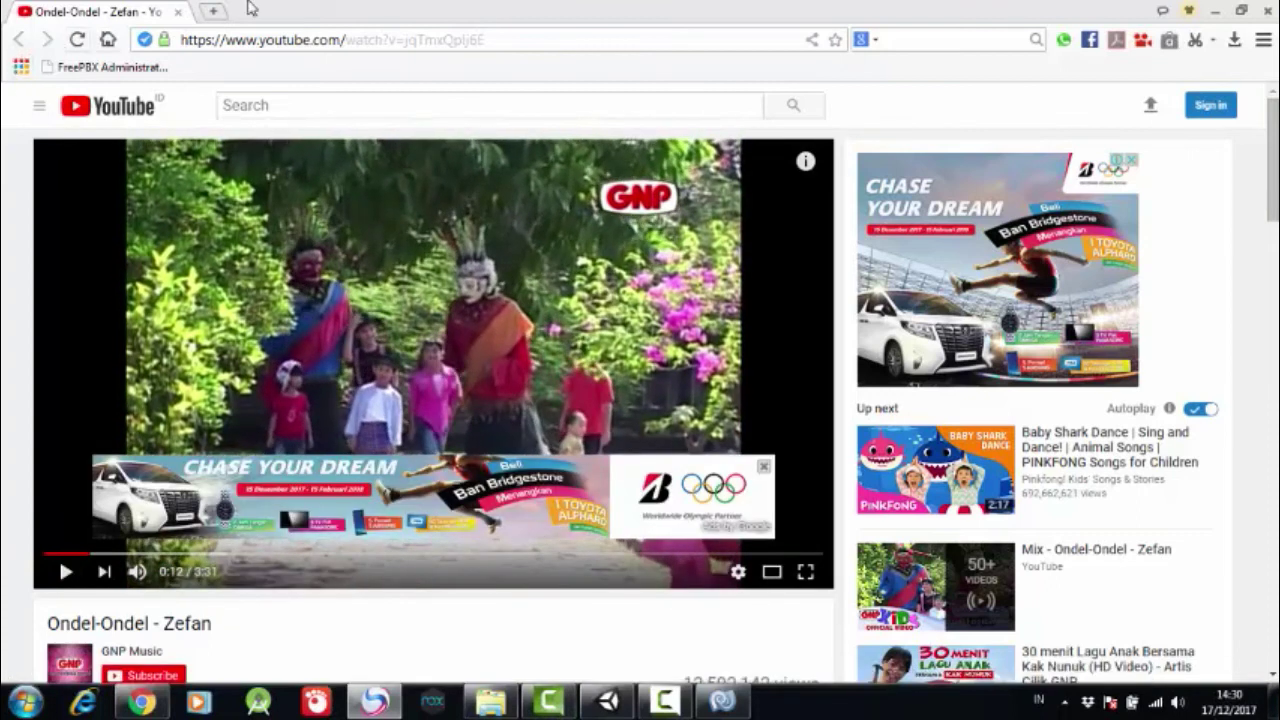
{"action": "left_click", "coordinate": [1269, 18]}
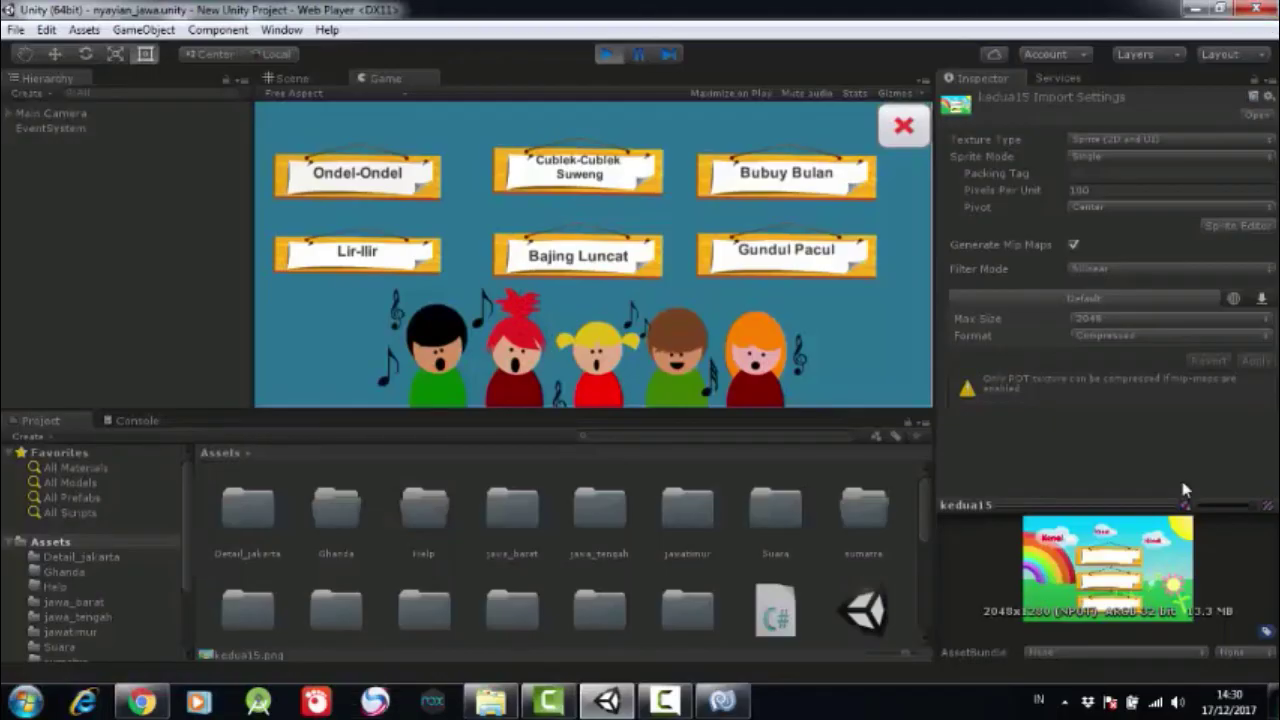